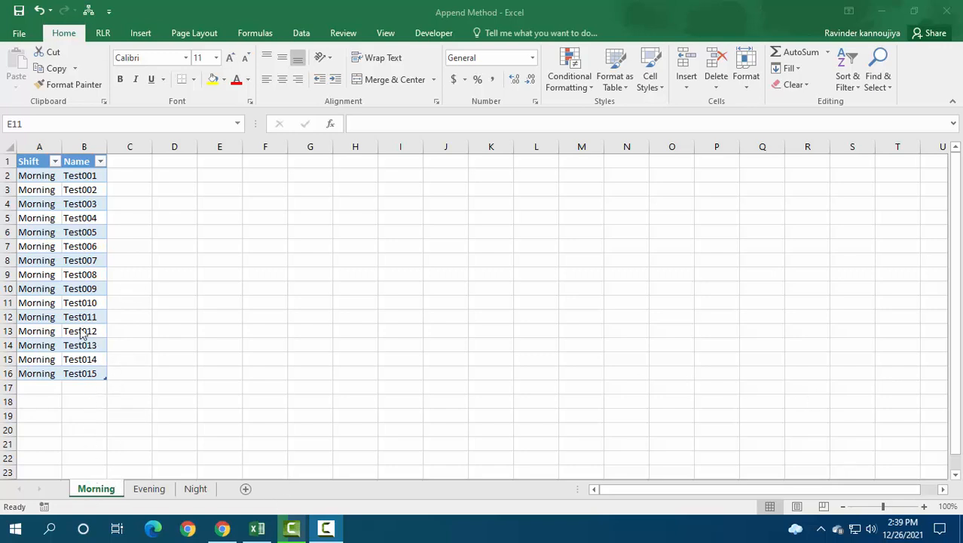
# Look through the Evening and Night sheets, and return to the Morning sheet.
pyautogui.click(149, 491)
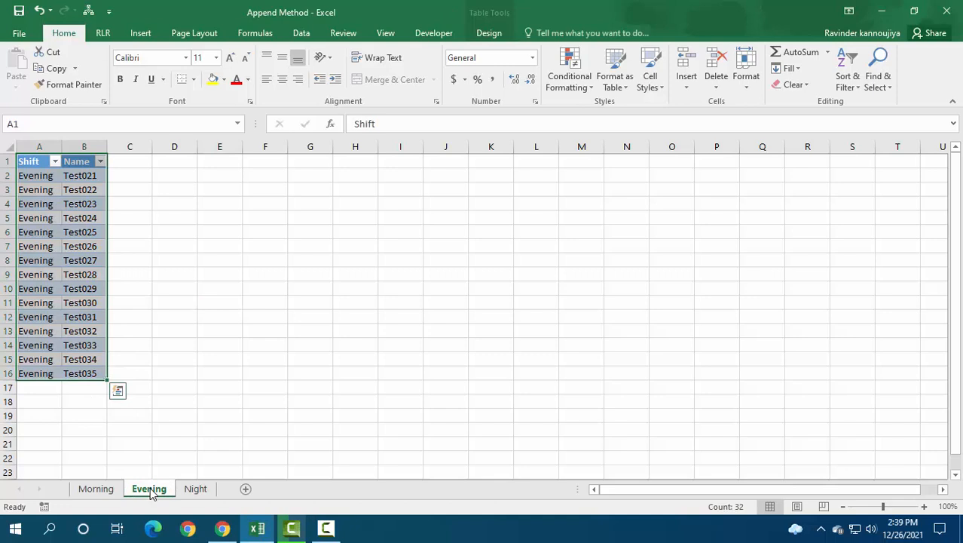
pyautogui.click(199, 491)
pyautogui.click(99, 490)
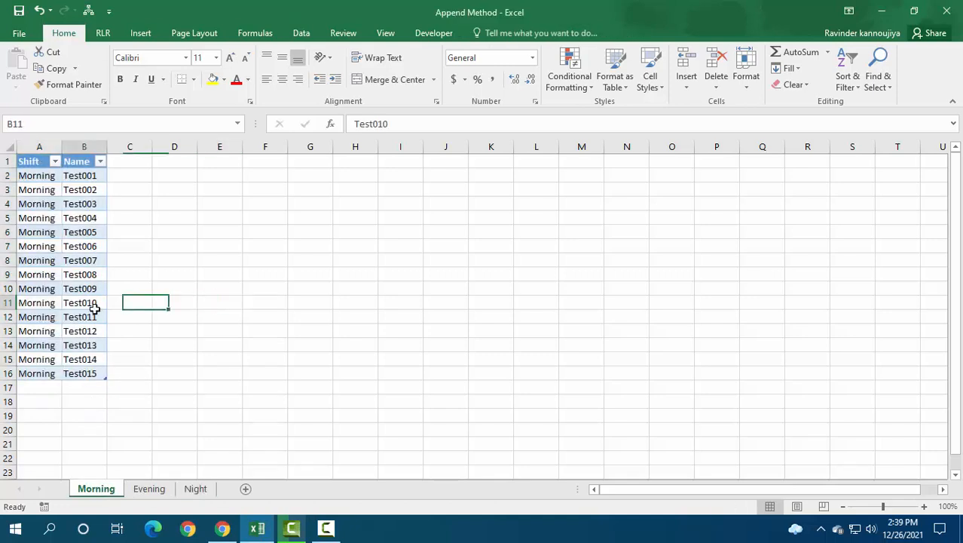
# Open the Morning sheet's Shift and Name table as a query in the Power Query Editor.
pyautogui.click(92, 306)
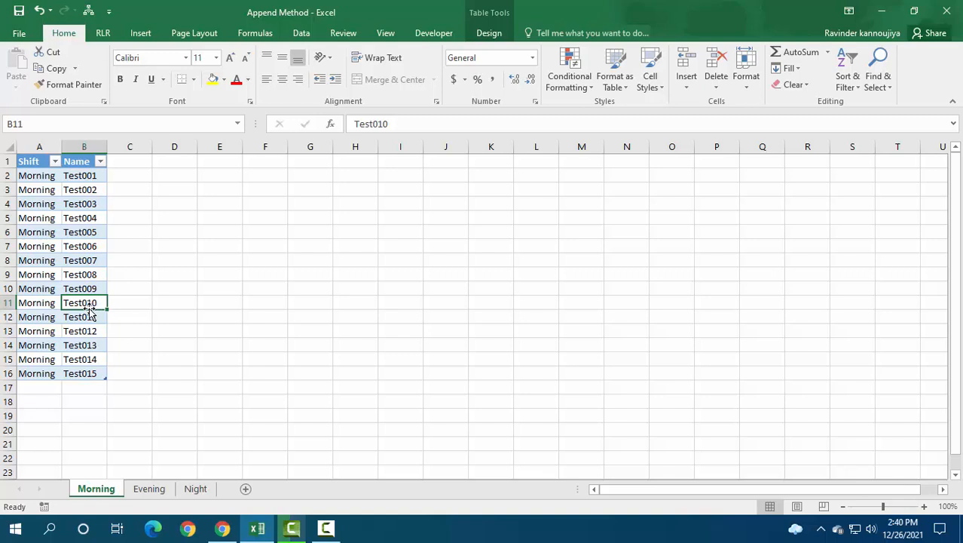
pyautogui.click(95, 218)
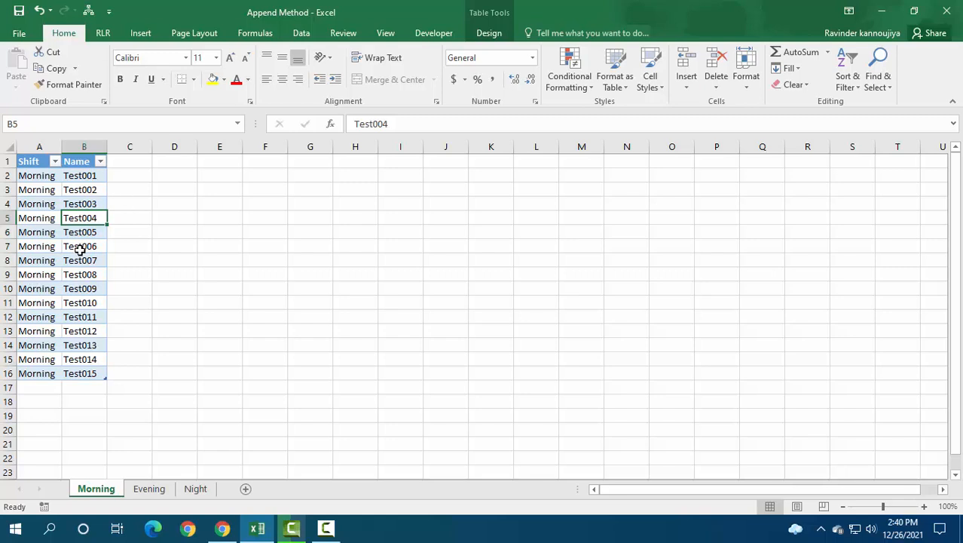
pyautogui.click(294, 34)
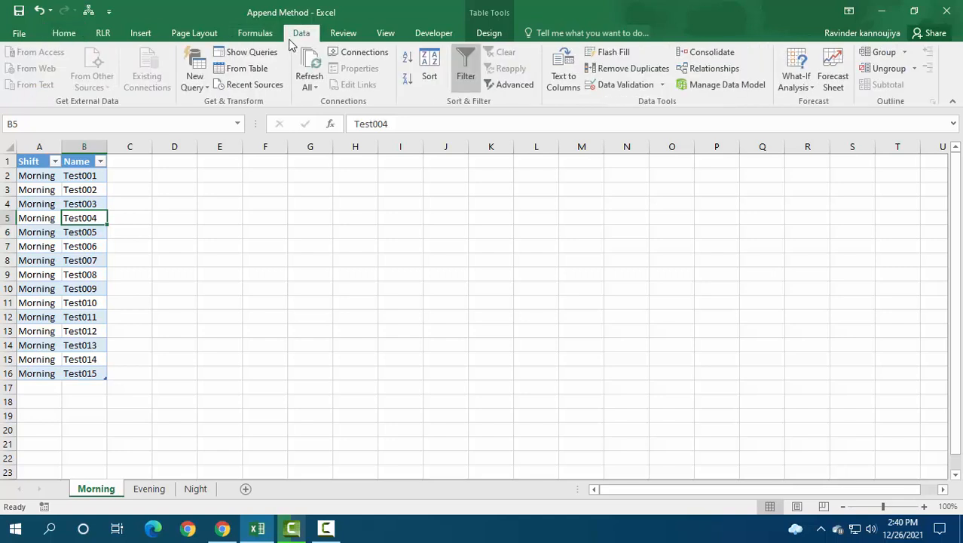
pyautogui.click(257, 70)
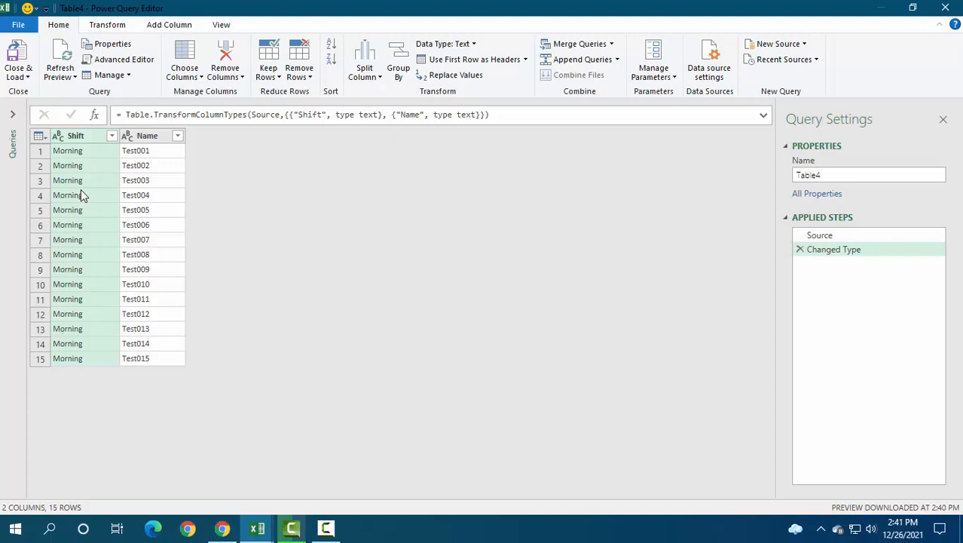
# Close the Morning query and load it to the workbook as Only Create Connection.
pyautogui.click(29, 78)
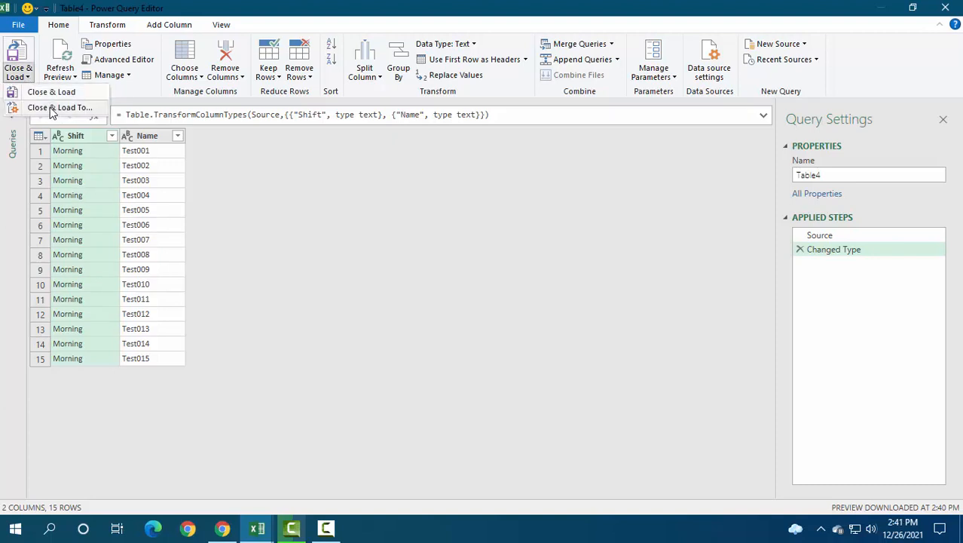
pyautogui.click(51, 108)
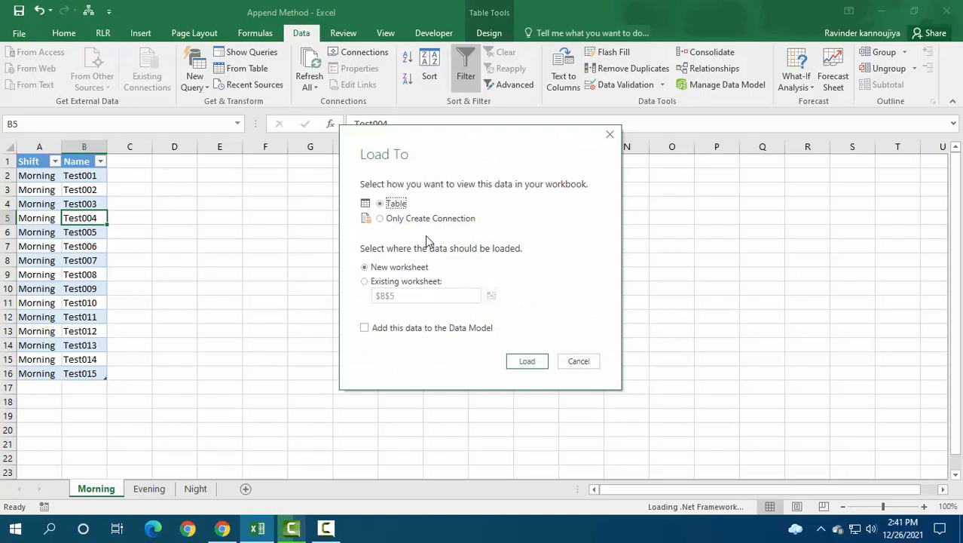
pyautogui.click(430, 219)
pyautogui.click(527, 361)
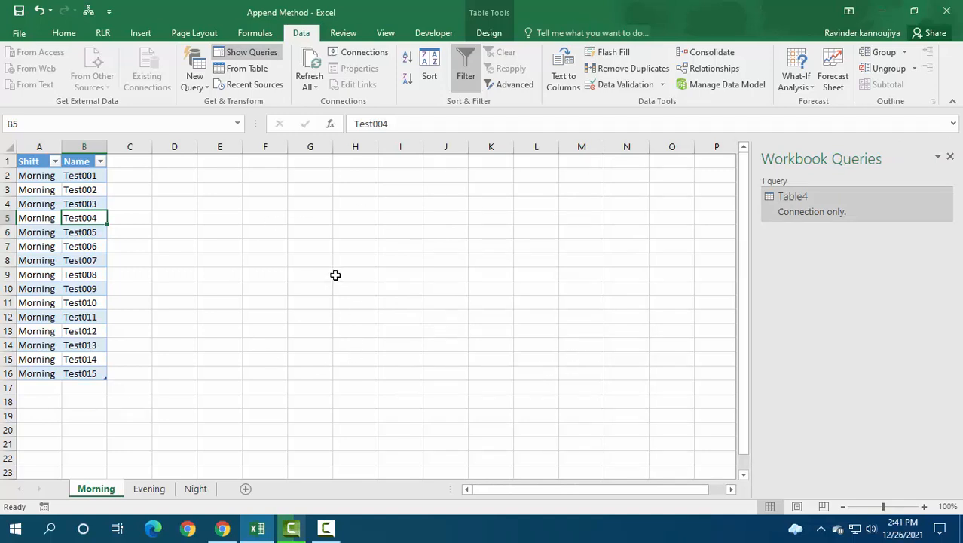
# Open the Evening sheet's table as a query in the Power Query Editor.
pyautogui.click(149, 488)
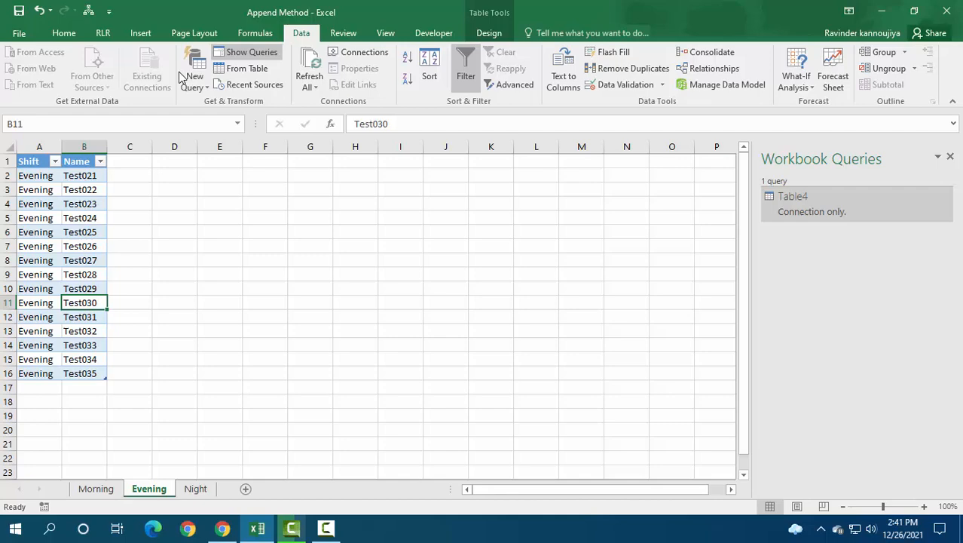
pyautogui.click(245, 52)
pyautogui.click(245, 53)
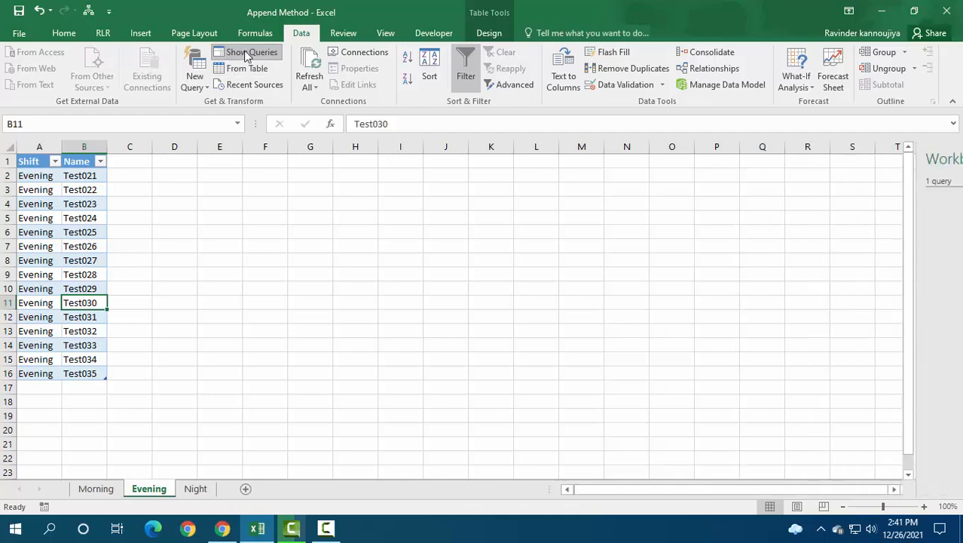
pyautogui.click(243, 72)
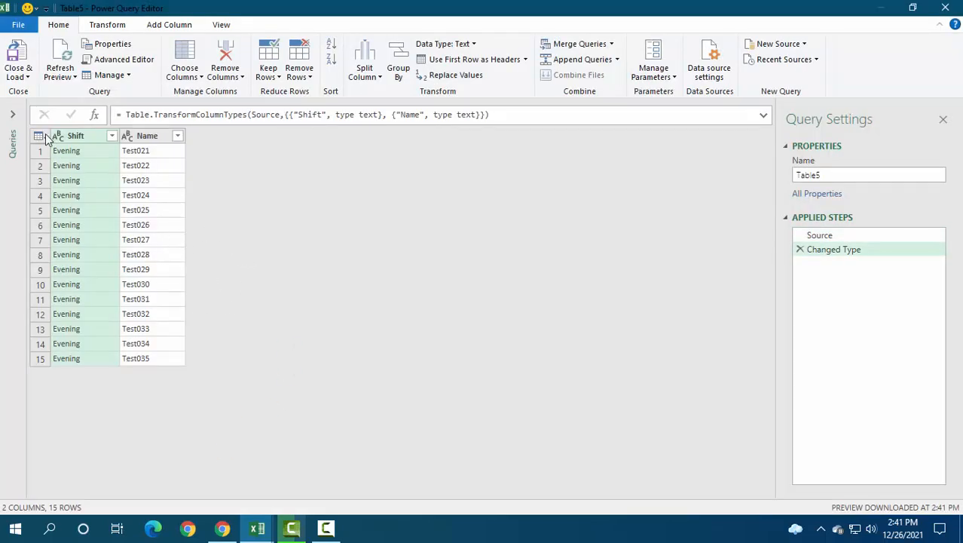
# Close the Evening query and load it to the workbook as Only Create Connection.
pyautogui.click(15, 78)
pyautogui.click(24, 93)
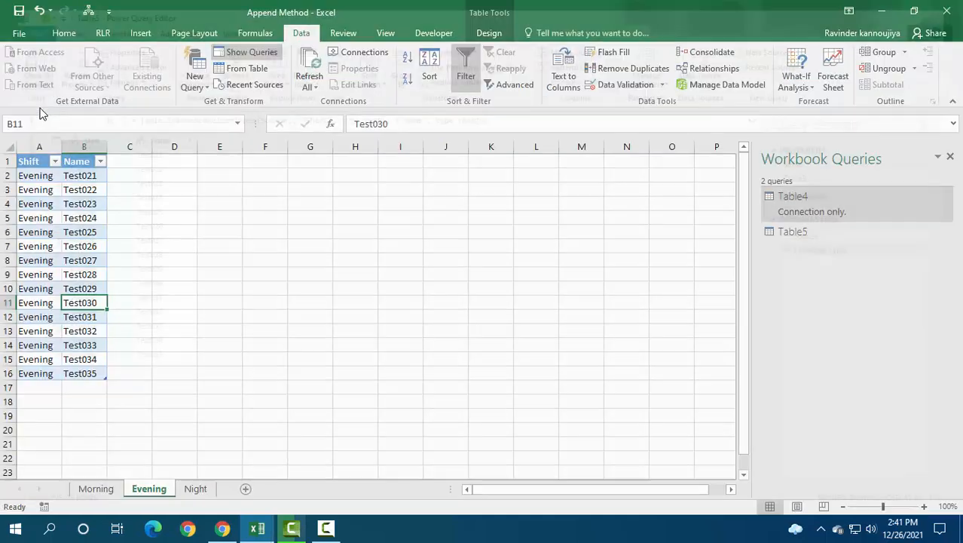
pyautogui.click(380, 218)
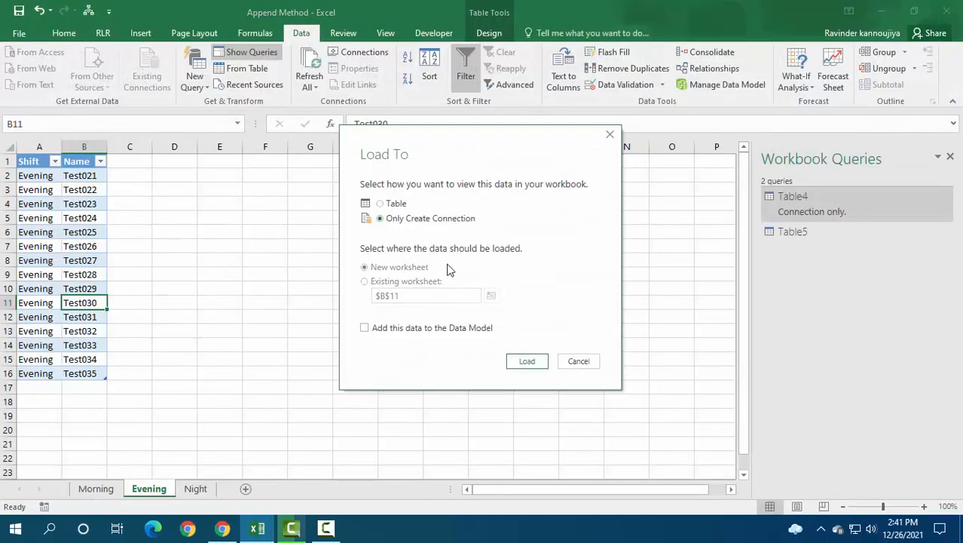
pyautogui.click(535, 367)
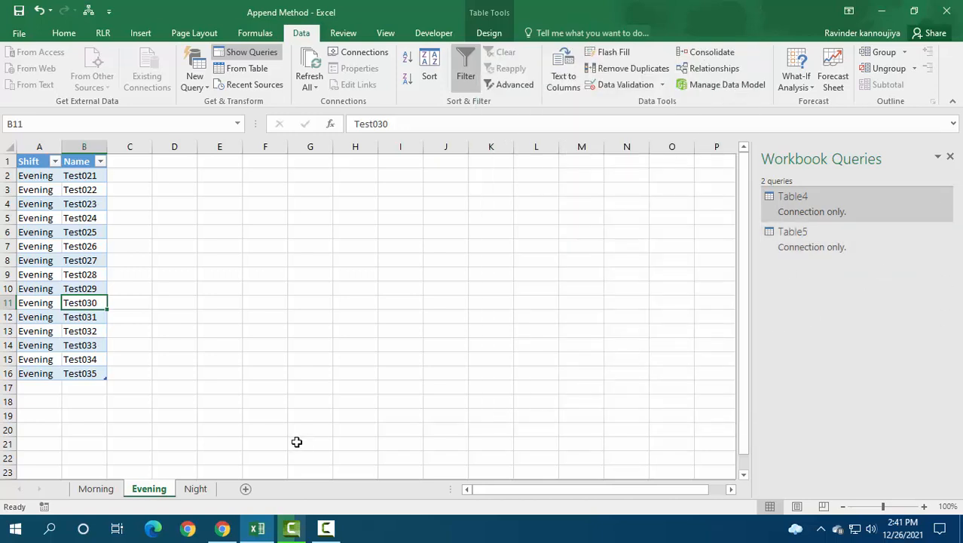
# Compare the Night table's columns with the Morning and Evening sheets, and open the Night table as a query in the Power Query Editor.
pyautogui.click(204, 489)
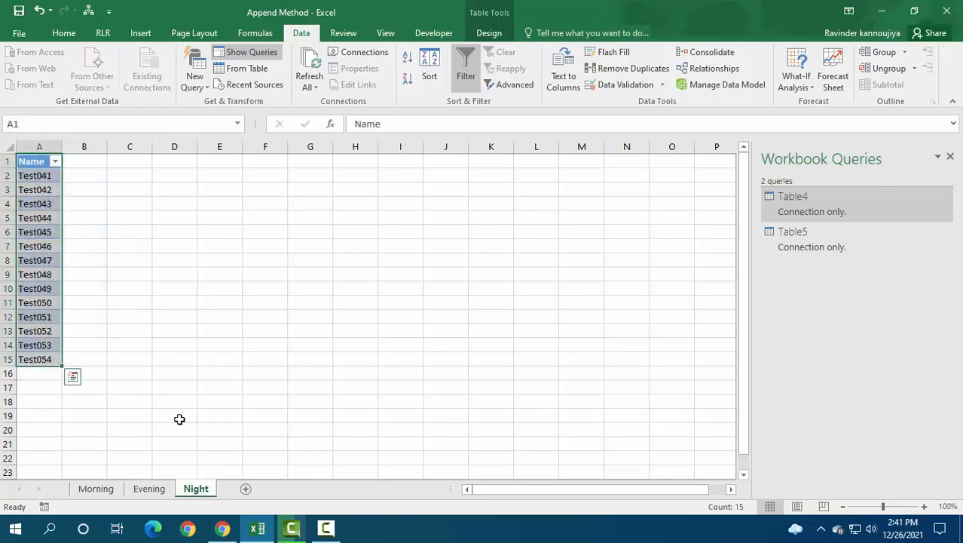
pyautogui.click(40, 331)
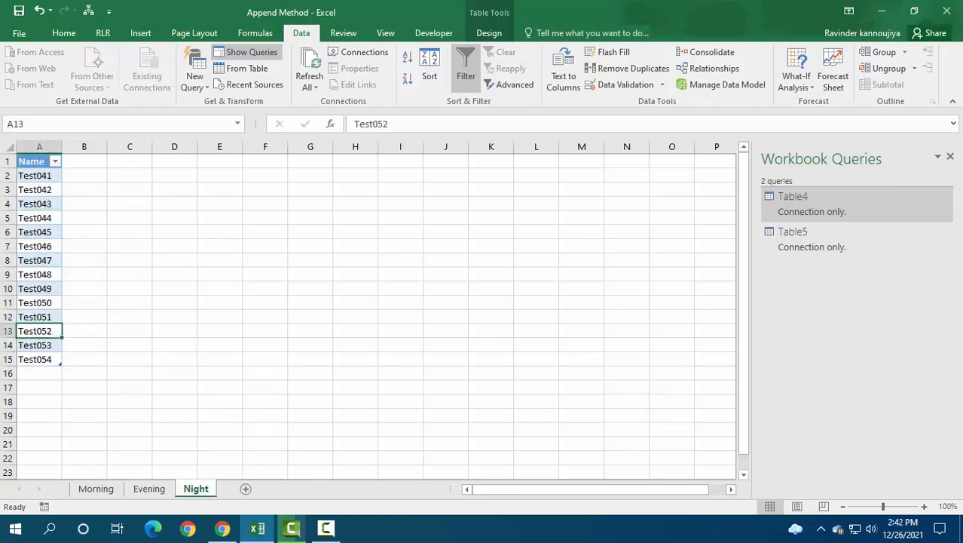
pyautogui.click(98, 487)
pyautogui.click(143, 489)
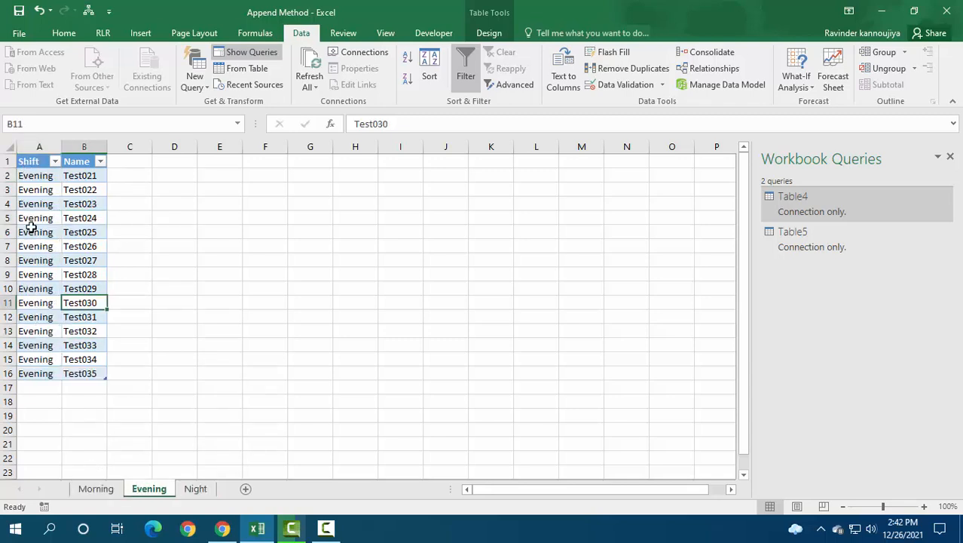
pyautogui.click(198, 490)
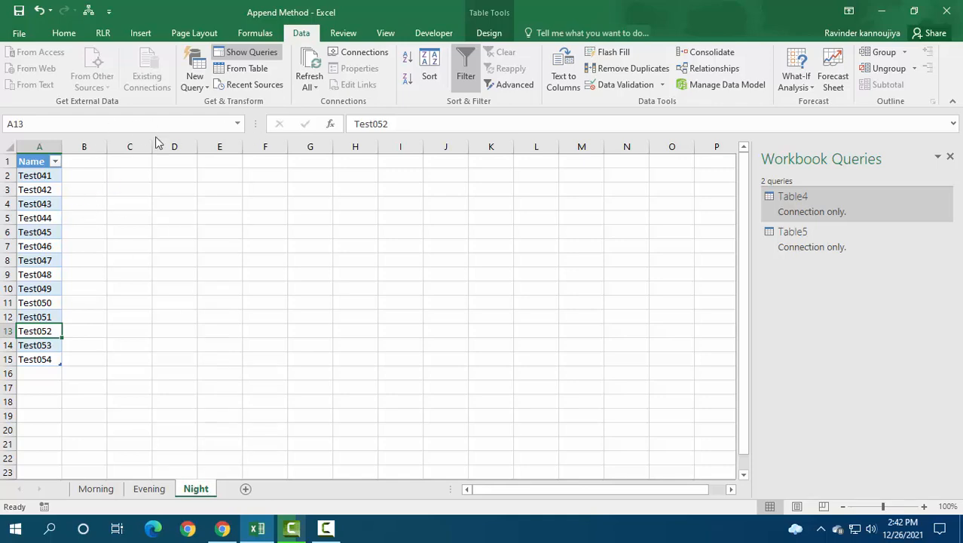
pyautogui.click(242, 69)
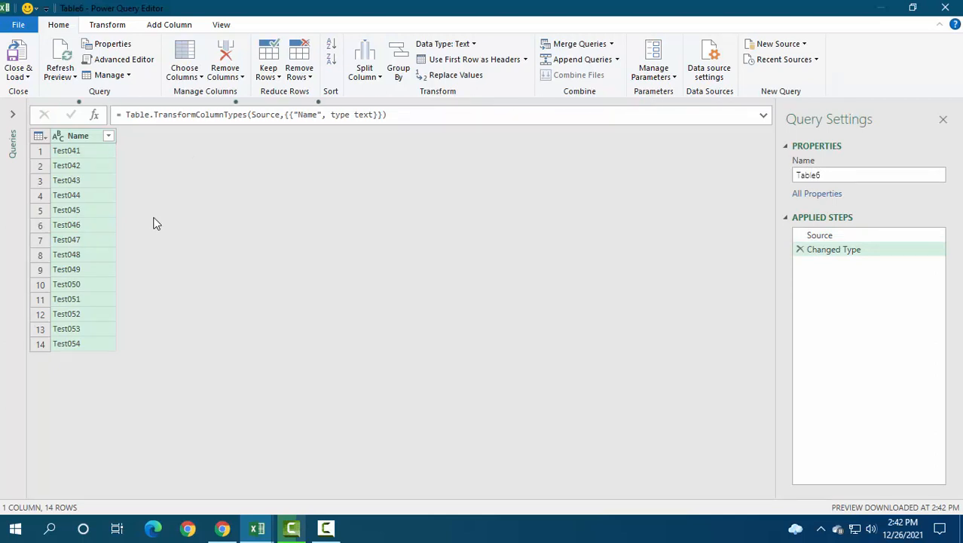
# Try to get a Night column by entering Night in Choose Columns and applying the column selection.
pyautogui.click(190, 82)
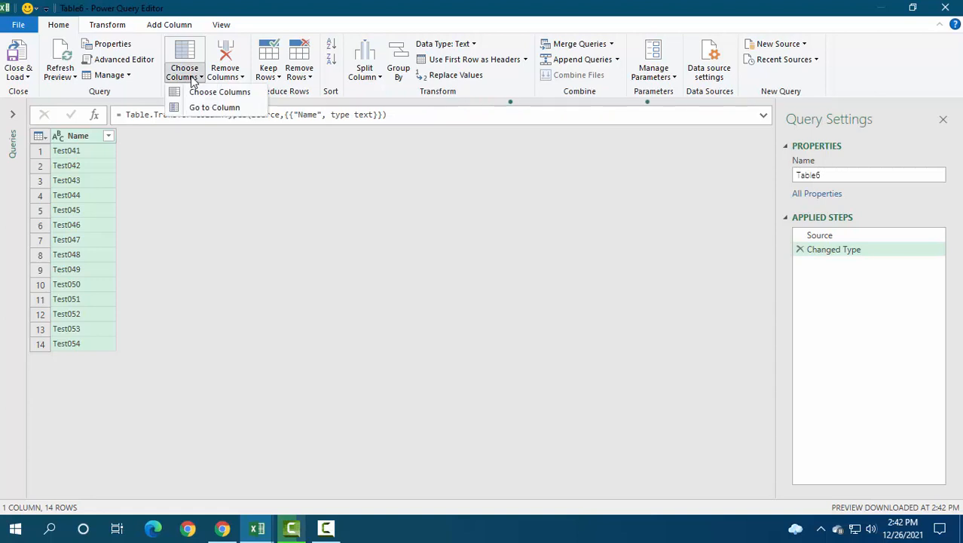
pyautogui.click(193, 78)
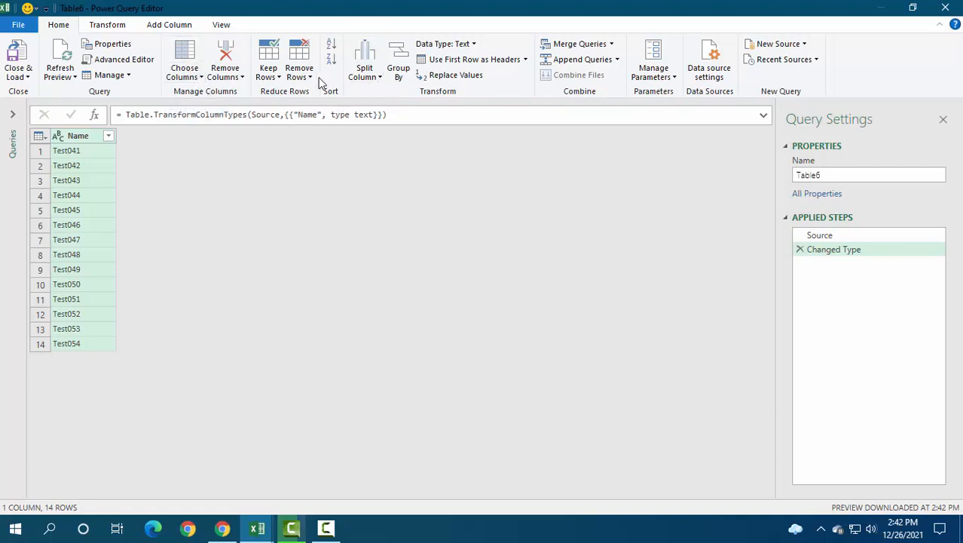
pyautogui.click(221, 81)
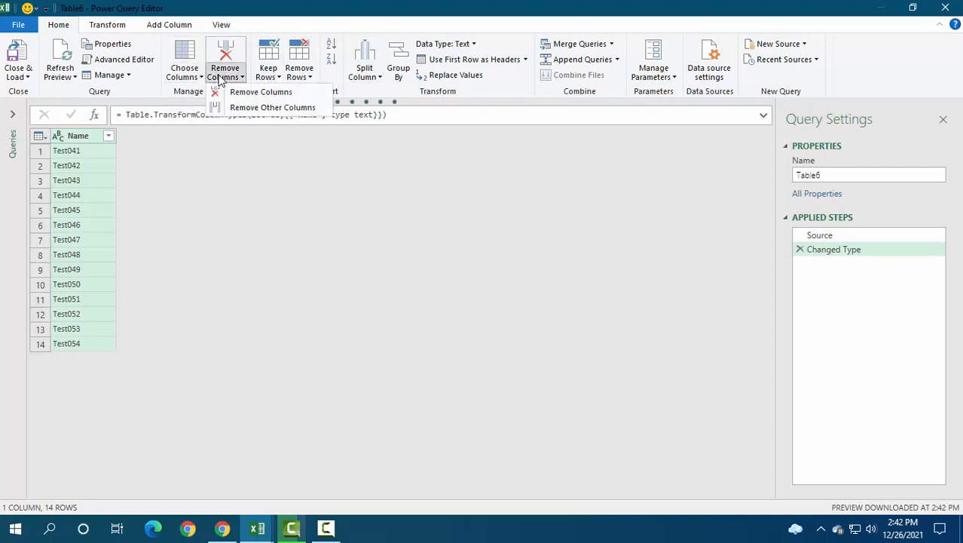
pyautogui.click(195, 78)
pyautogui.click(195, 79)
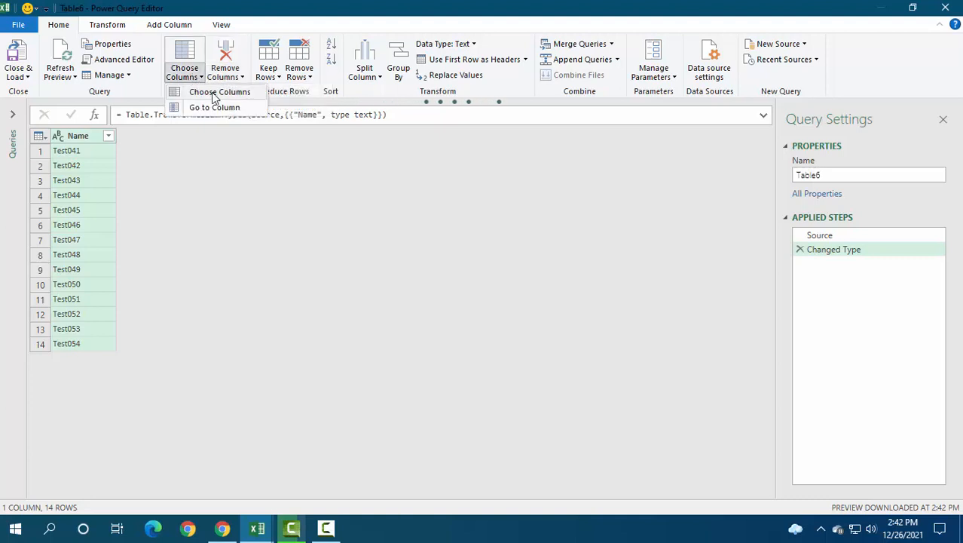
pyautogui.click(212, 91)
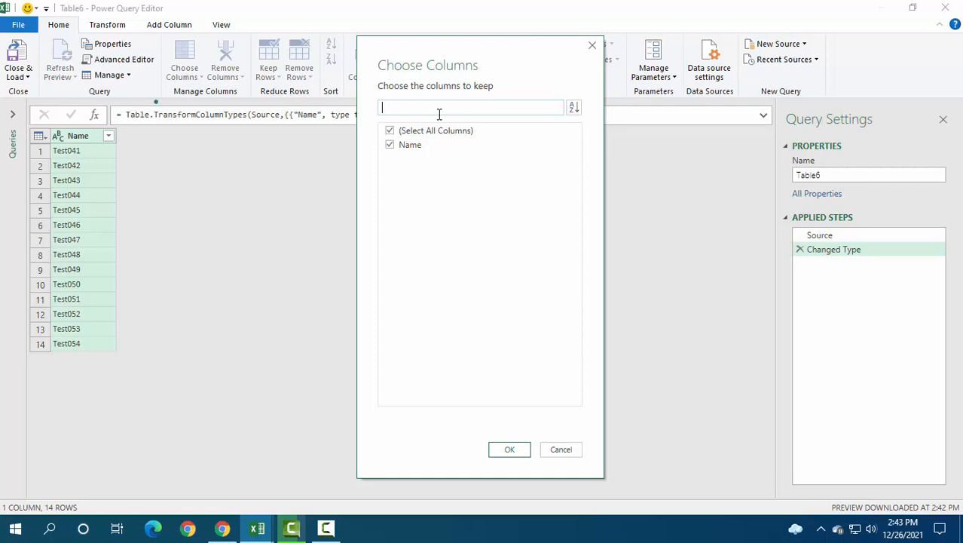
pyautogui.write('Night')
pyautogui.click(505, 451)
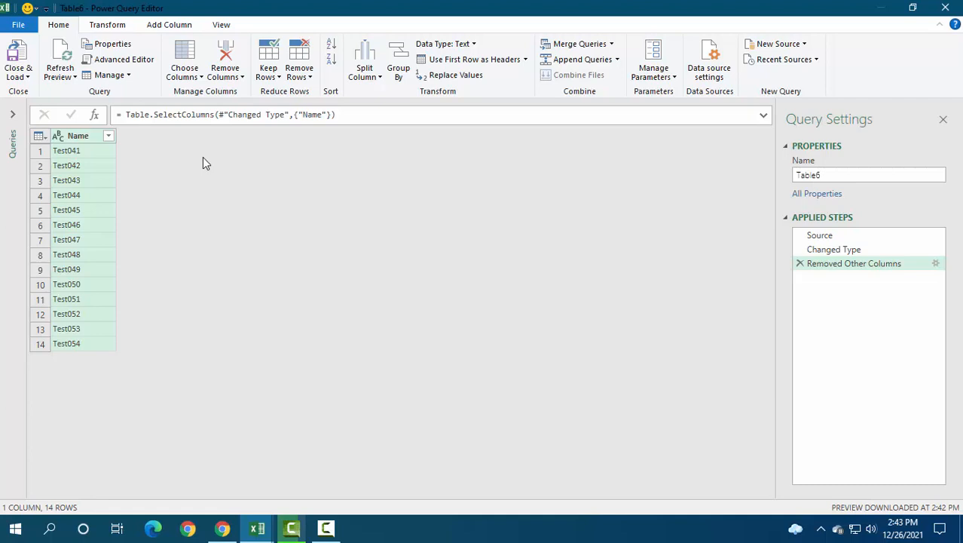
pyautogui.click(199, 76)
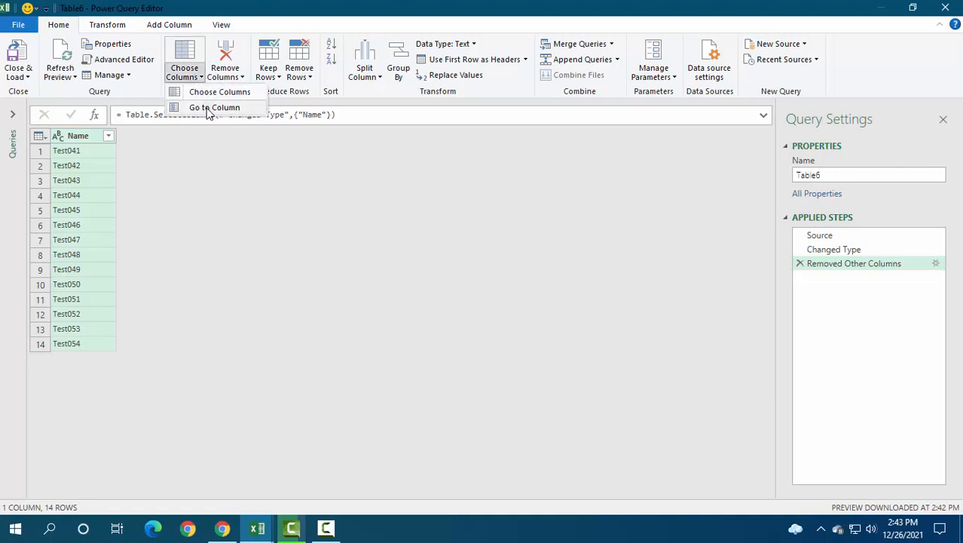
pyautogui.click(211, 107)
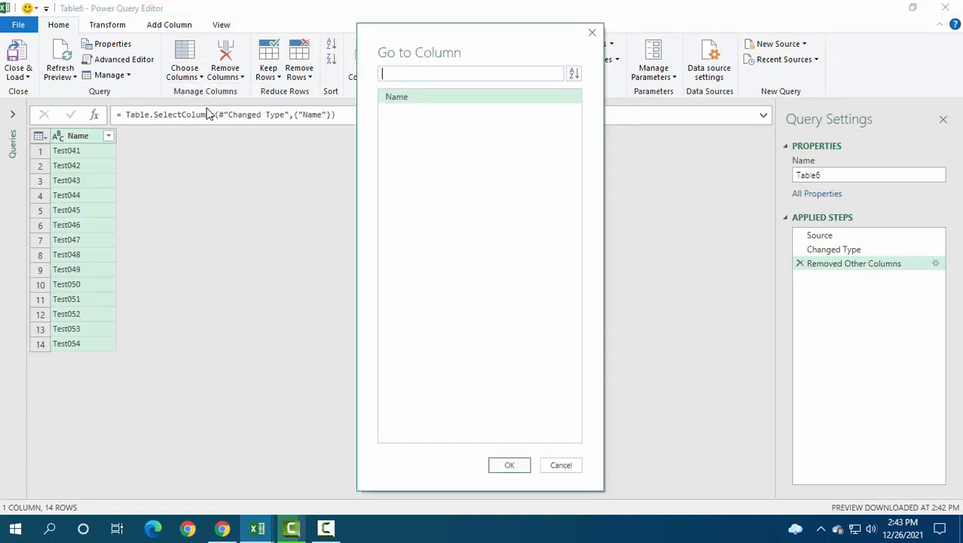
pyautogui.click(592, 32)
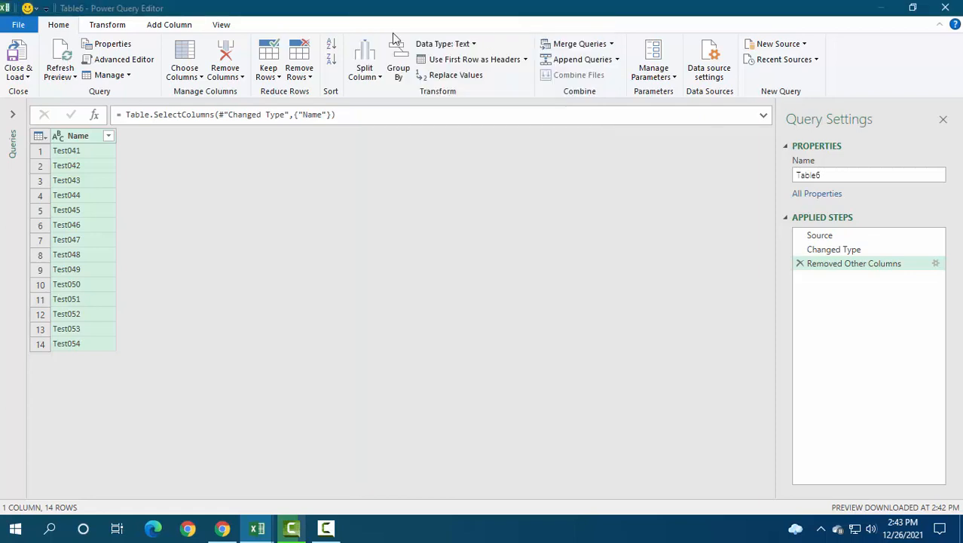
# Delete the Removed Other Columns step from the Night table's query.
pyautogui.click(124, 29)
pyautogui.click(58, 27)
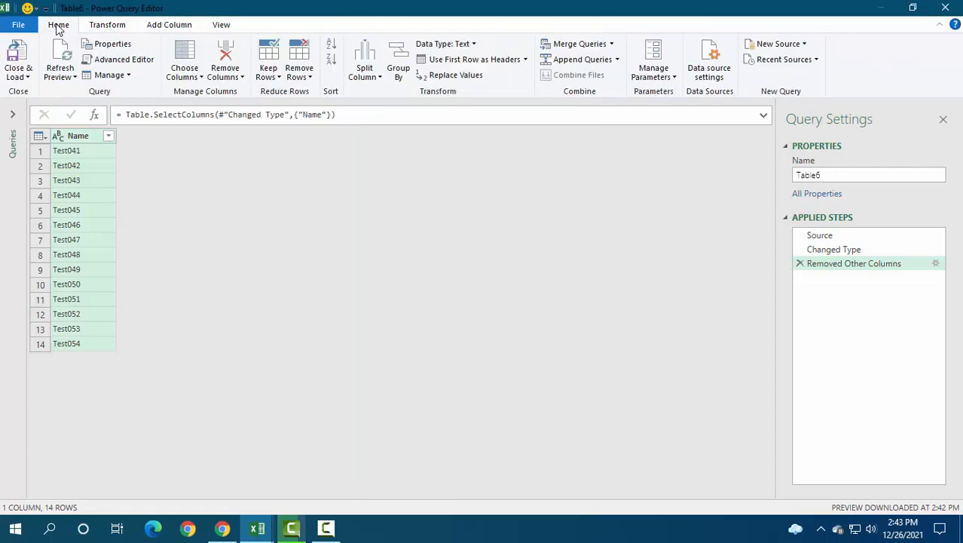
pyautogui.click(169, 31)
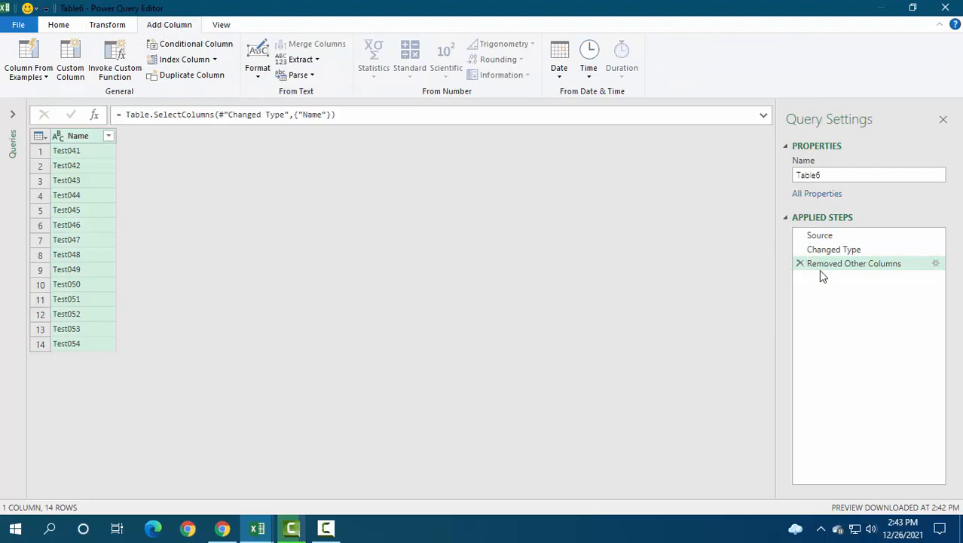
pyautogui.click(800, 264)
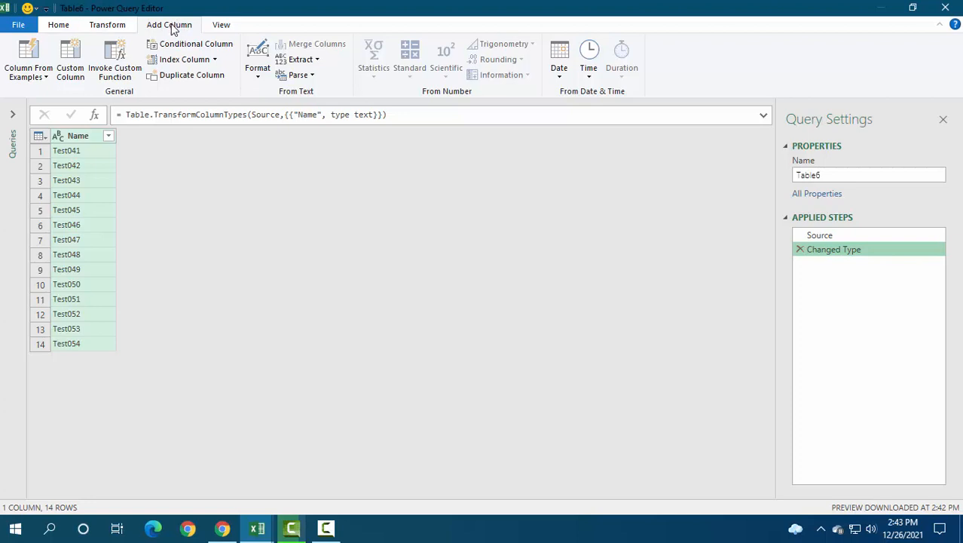
# Add a custom column named Night with the formula ="Night" to the Night table's query and place it before the Name column.
pyautogui.click(75, 64)
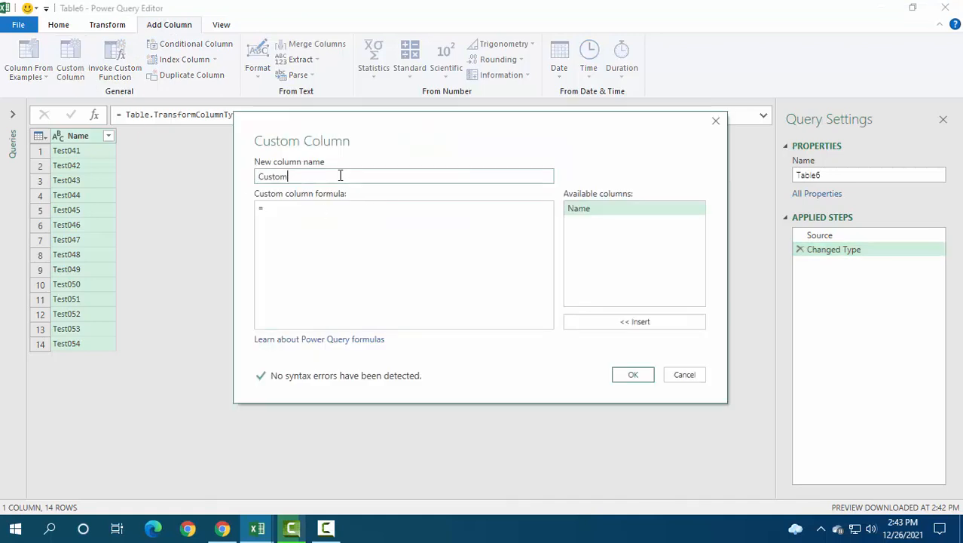
pyautogui.doubleClick(339, 175)
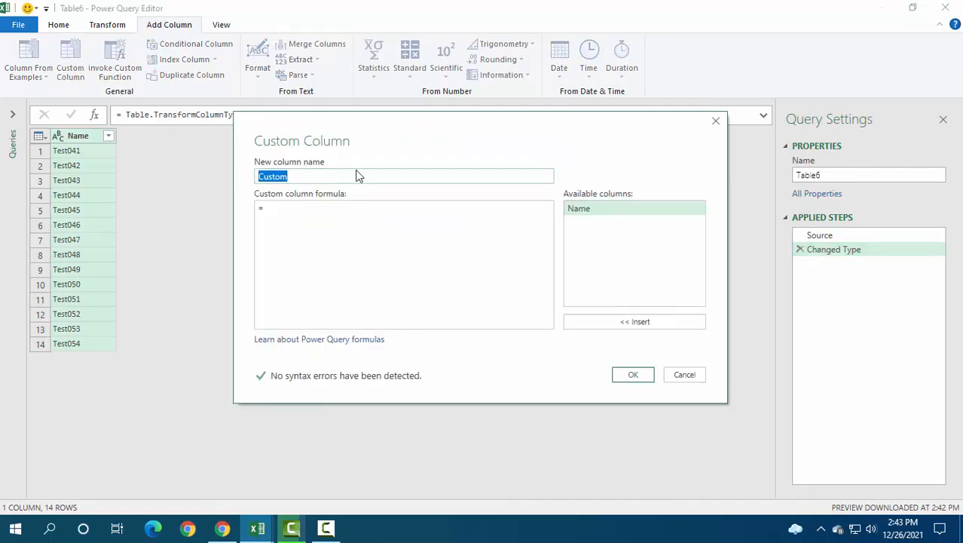
pyautogui.write('Night')
pyautogui.click(299, 214)
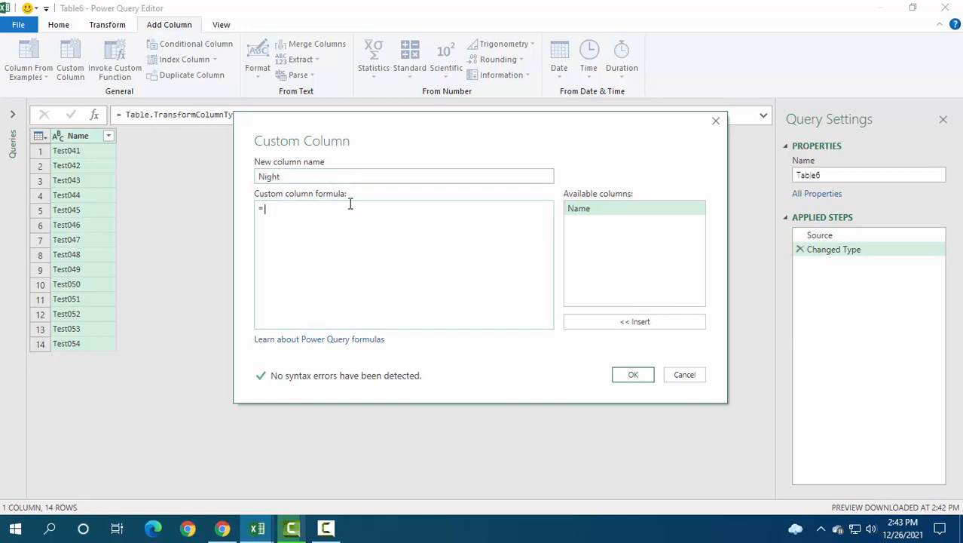
pyautogui.write('"')
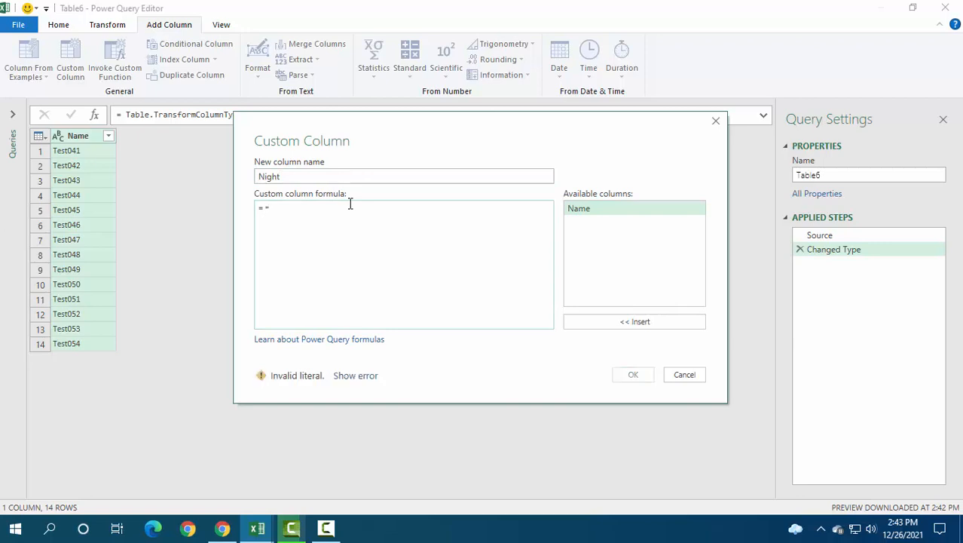
pyautogui.write('Night')
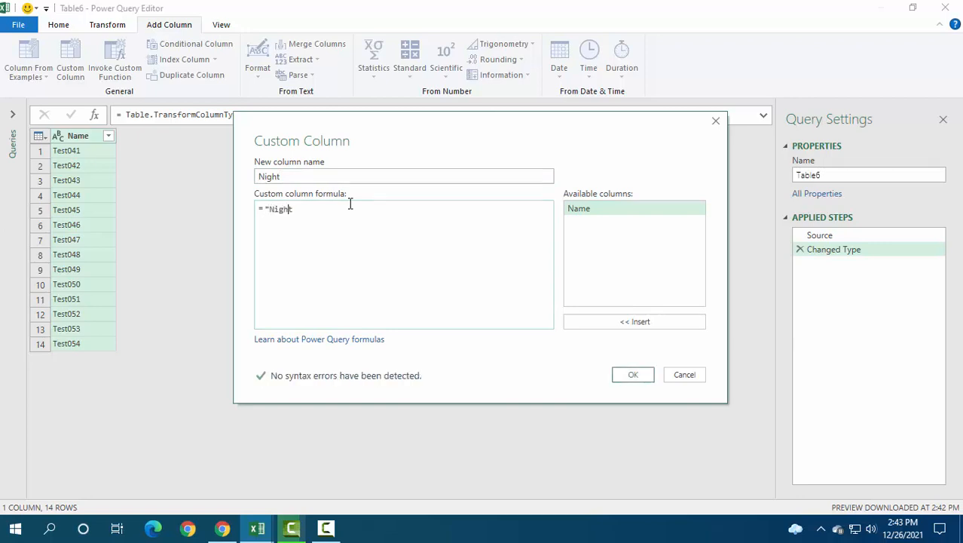
pyautogui.write('"')
pyautogui.press('BackSpace')
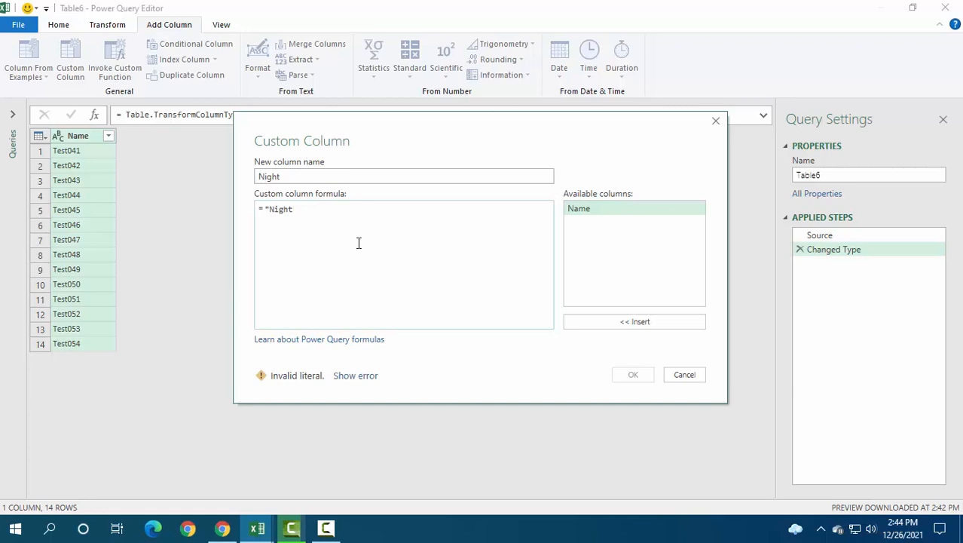
pyautogui.write('"')
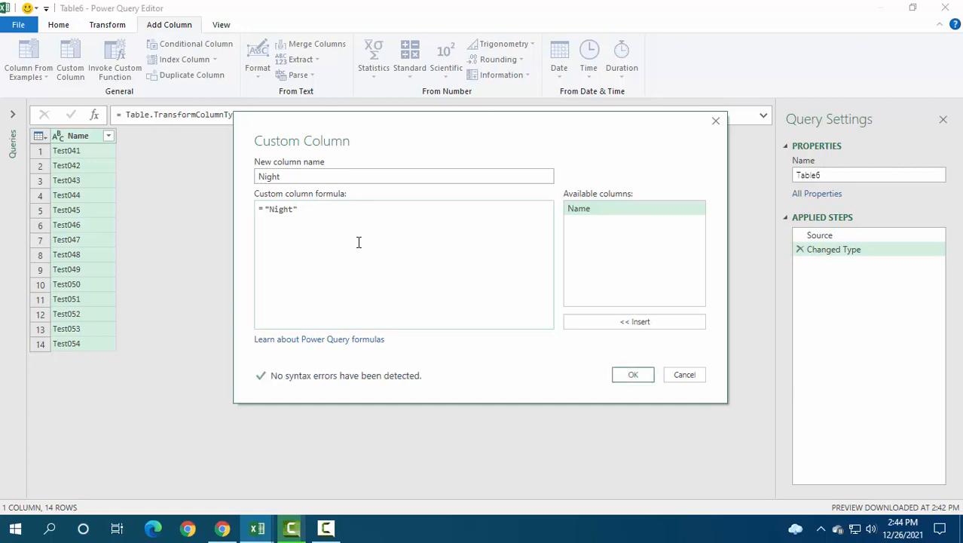
pyautogui.click(633, 375)
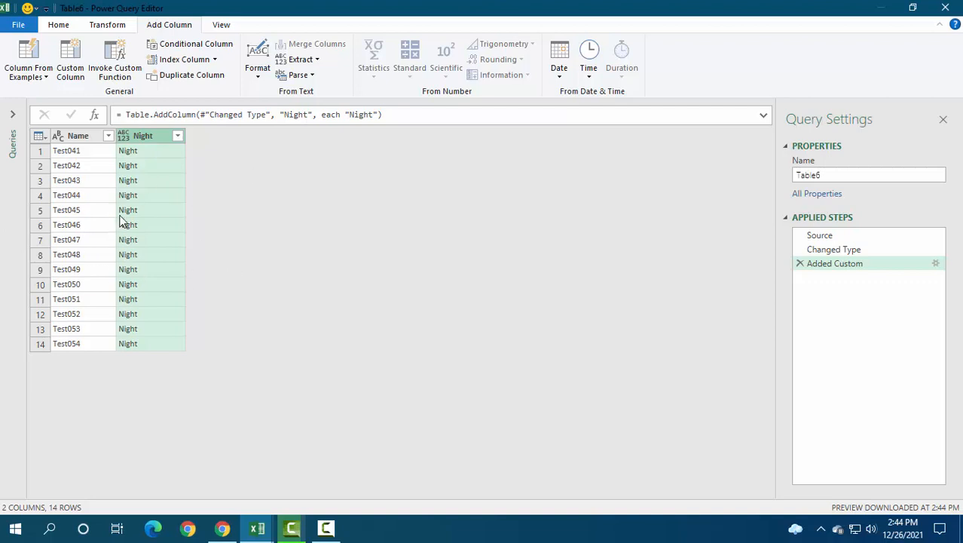
pyautogui.moveTo(142, 141); pyautogui.dragTo(72, 138)
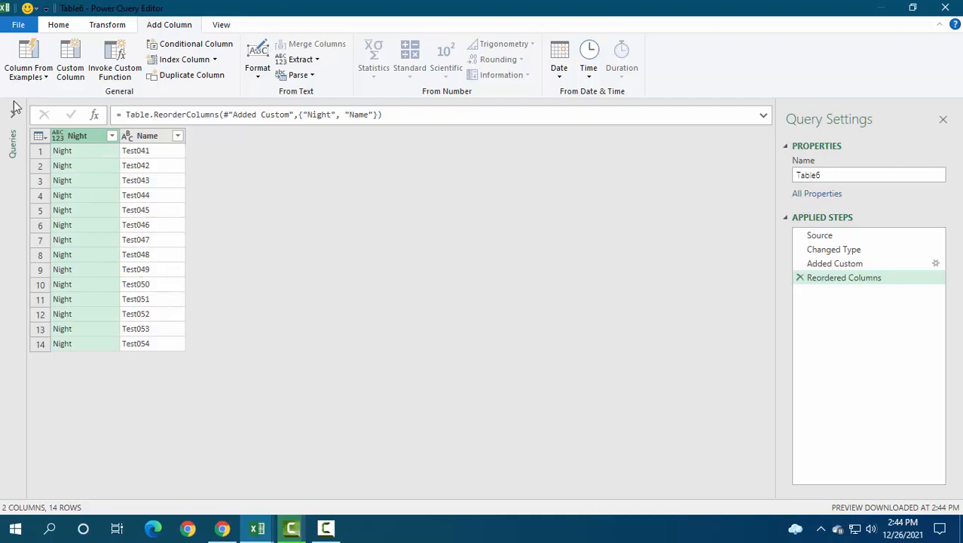
# Close the Night table's query and load it to the workbook as Only Create Connection.
pyautogui.click(58, 24)
pyautogui.click(18, 71)
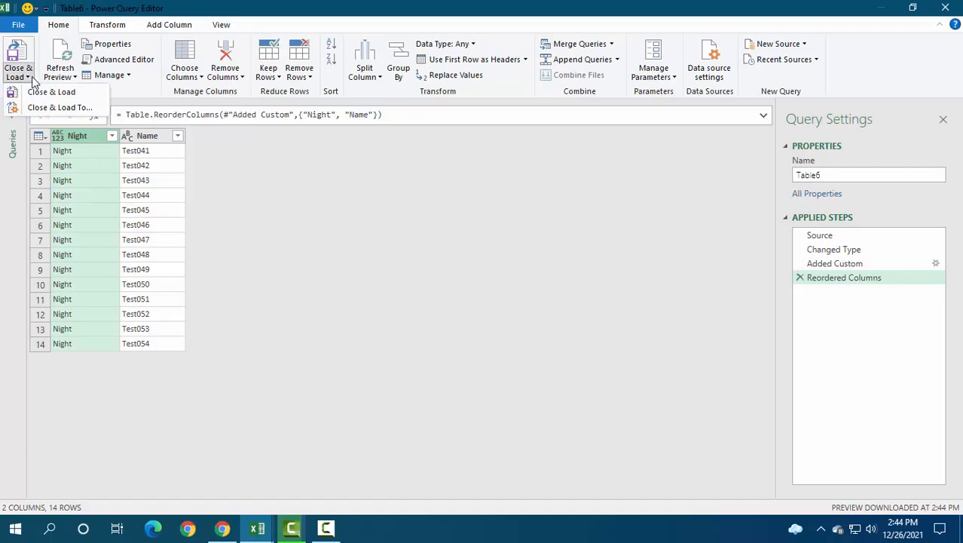
pyautogui.click(49, 107)
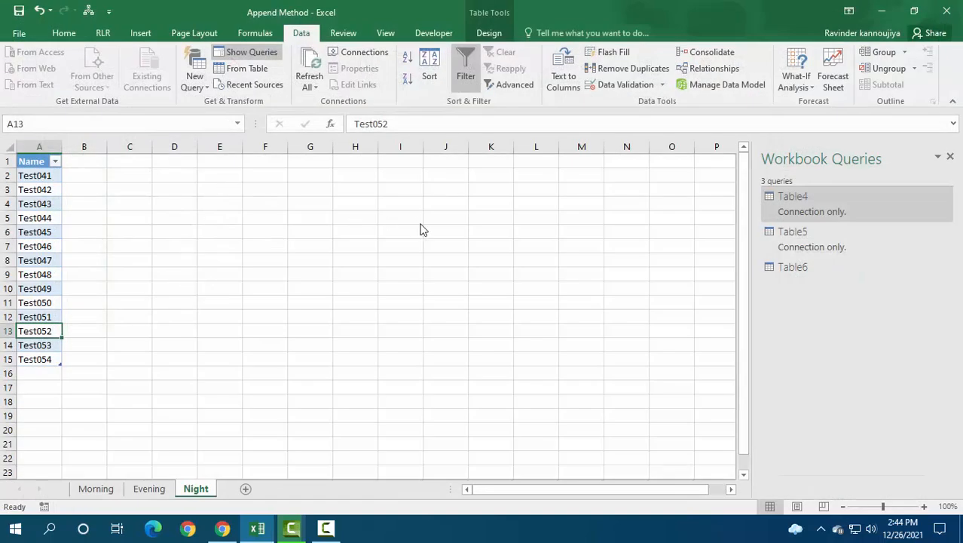
pyautogui.click(408, 217)
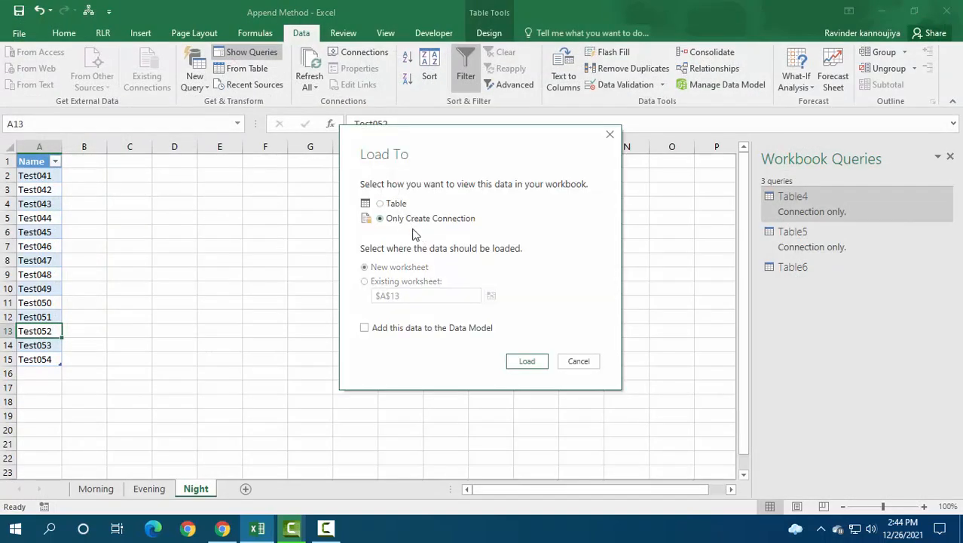
pyautogui.click(527, 362)
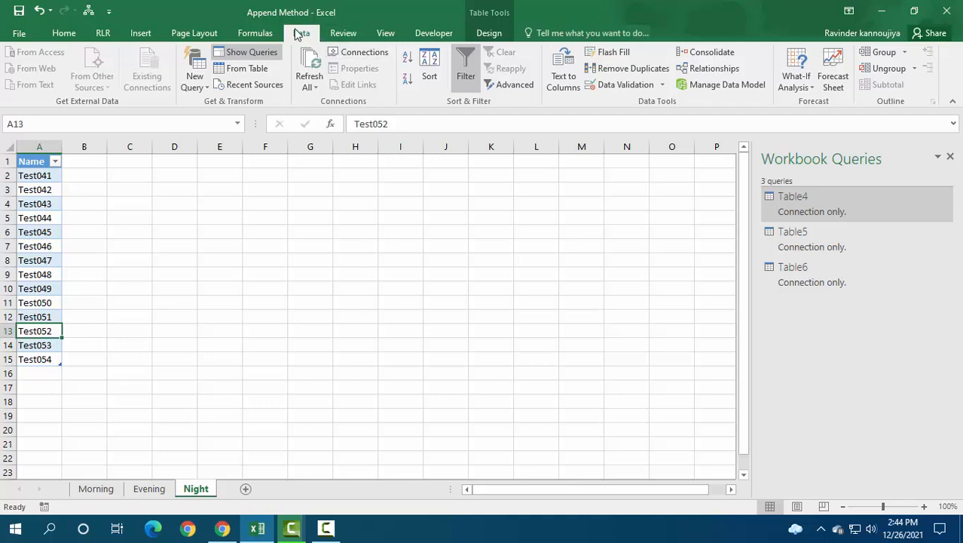
# Start an Append query for three or more tables and add Table4, Table5 and Table6 to the tables to append.
pyautogui.click(194, 79)
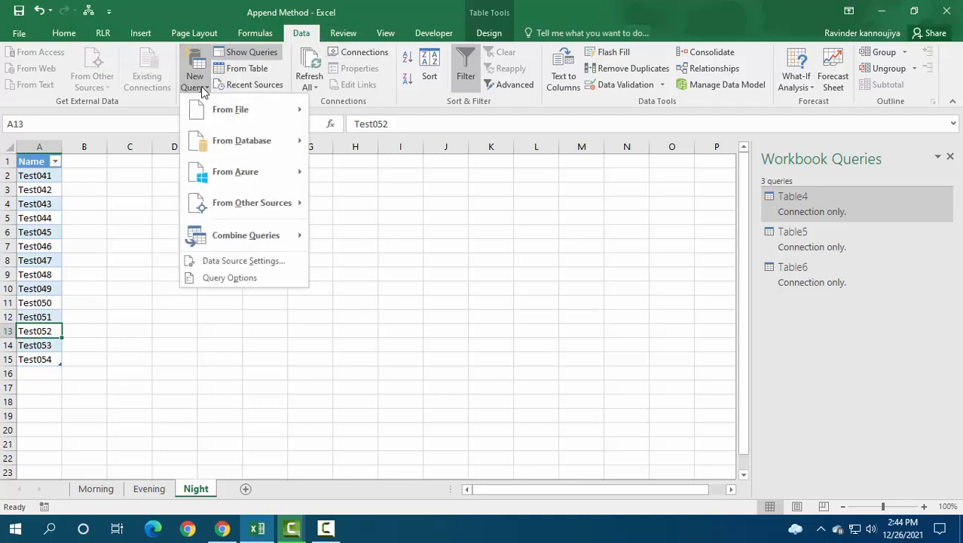
pyautogui.moveTo(240, 243)
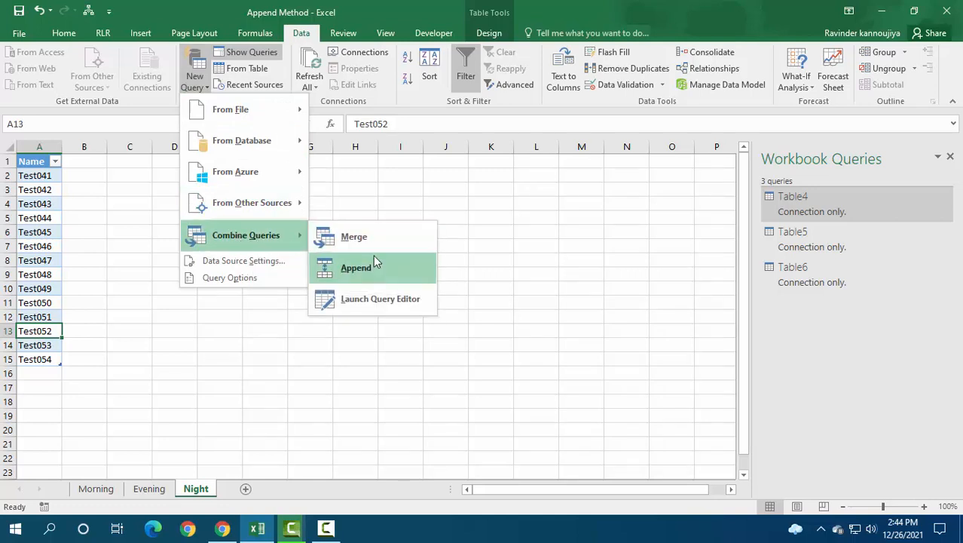
pyautogui.click(375, 276)
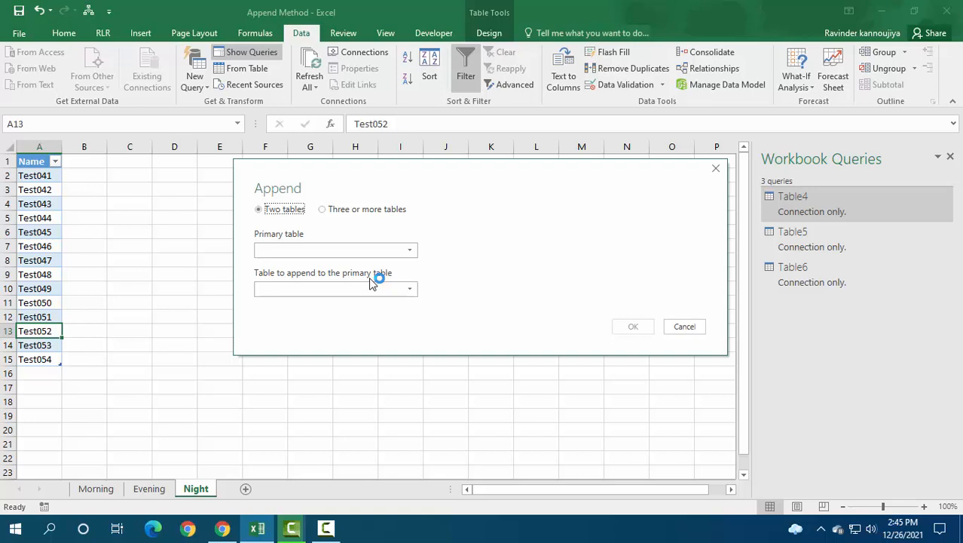
pyautogui.click(343, 216)
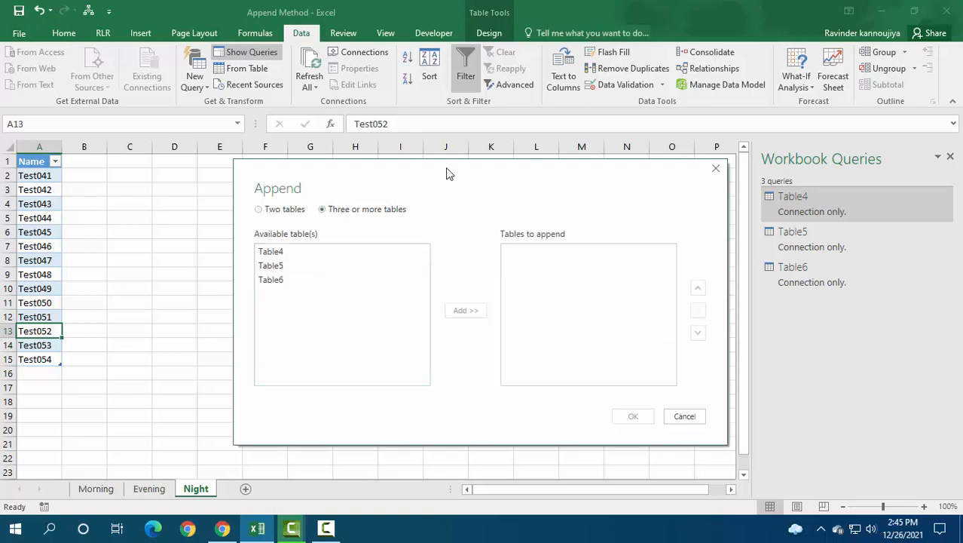
pyautogui.moveTo(445, 169); pyautogui.dragTo(302, 133)
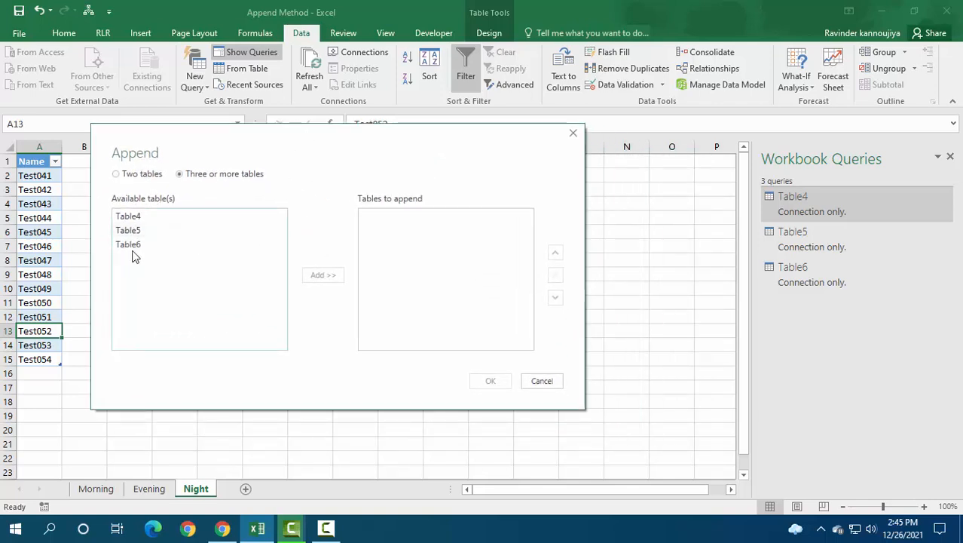
pyautogui.click(145, 217)
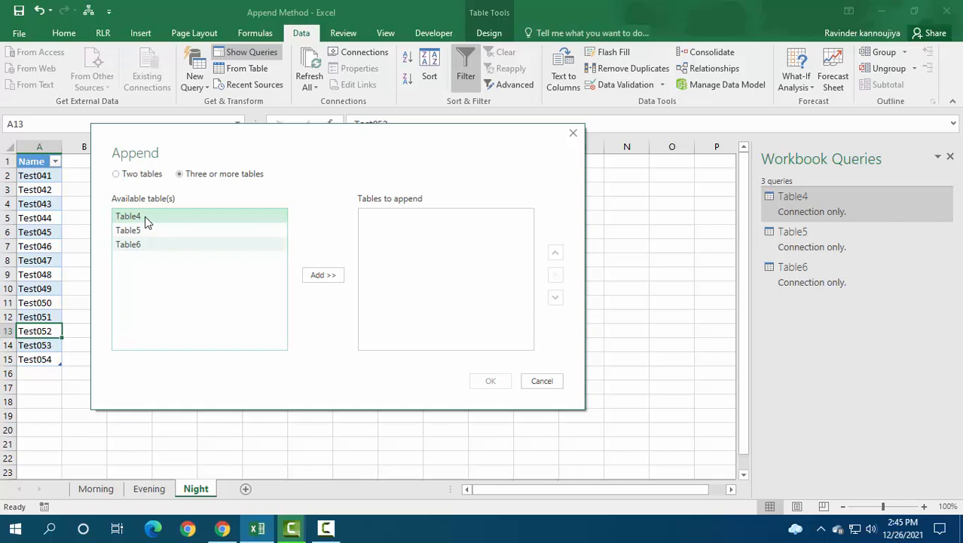
pyautogui.click(322, 274)
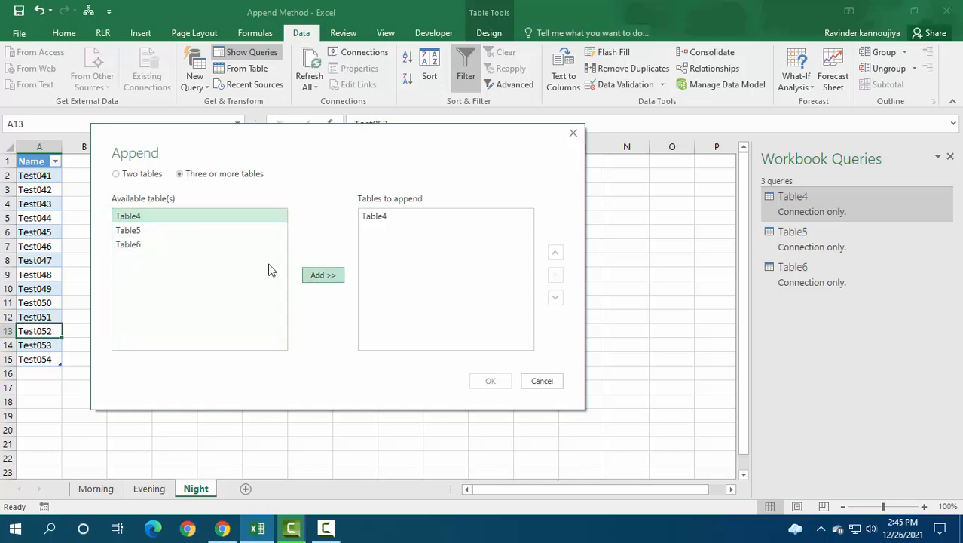
pyautogui.click(158, 230)
pyautogui.click(315, 276)
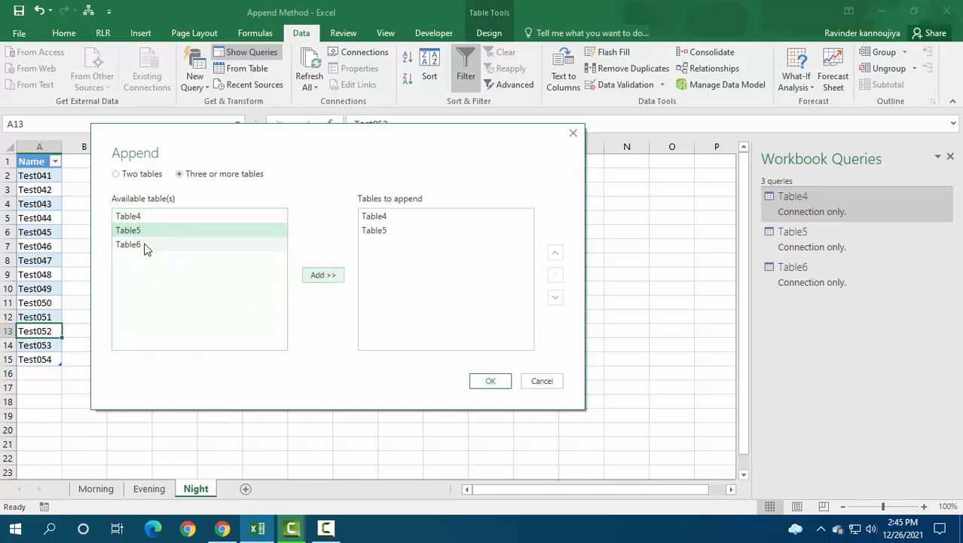
pyautogui.click(140, 244)
pyautogui.click(331, 279)
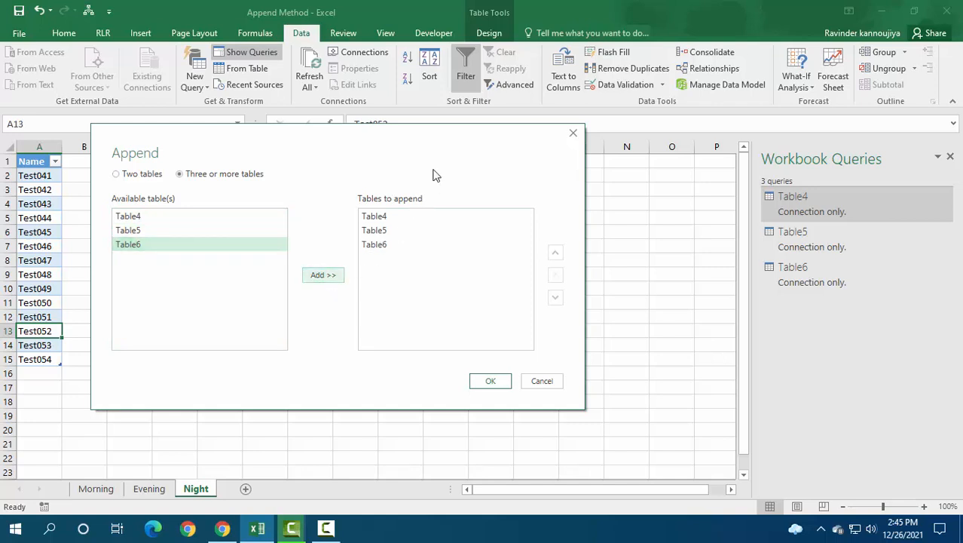
# Check the order of the tables to append and create the appended query.
pyautogui.moveTo(385, 139); pyautogui.dragTo(499, 141)
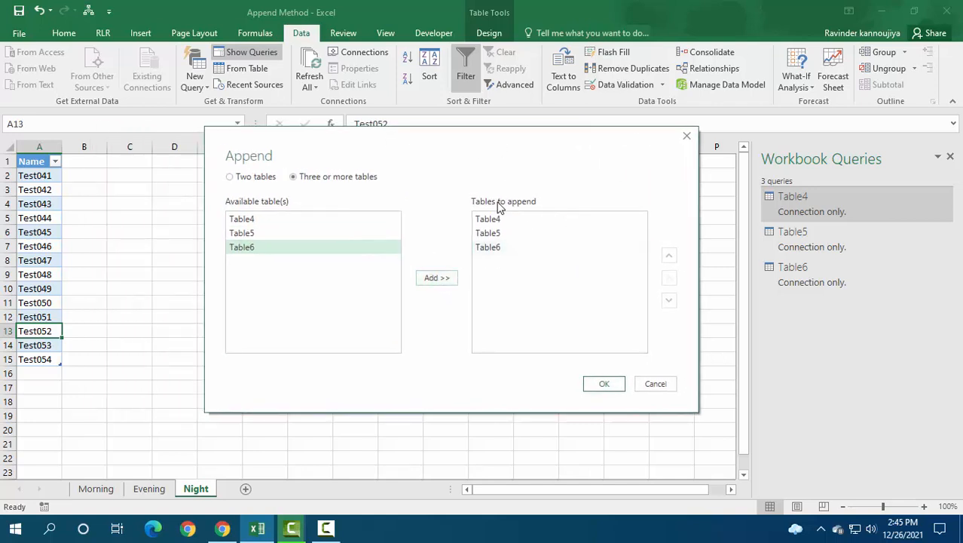
pyautogui.click(519, 222)
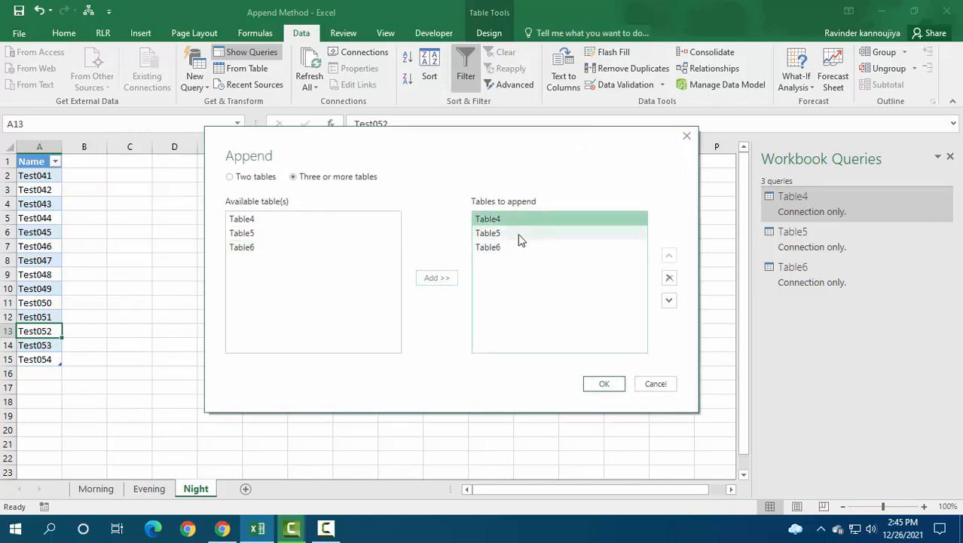
pyautogui.click(518, 235)
pyautogui.click(518, 247)
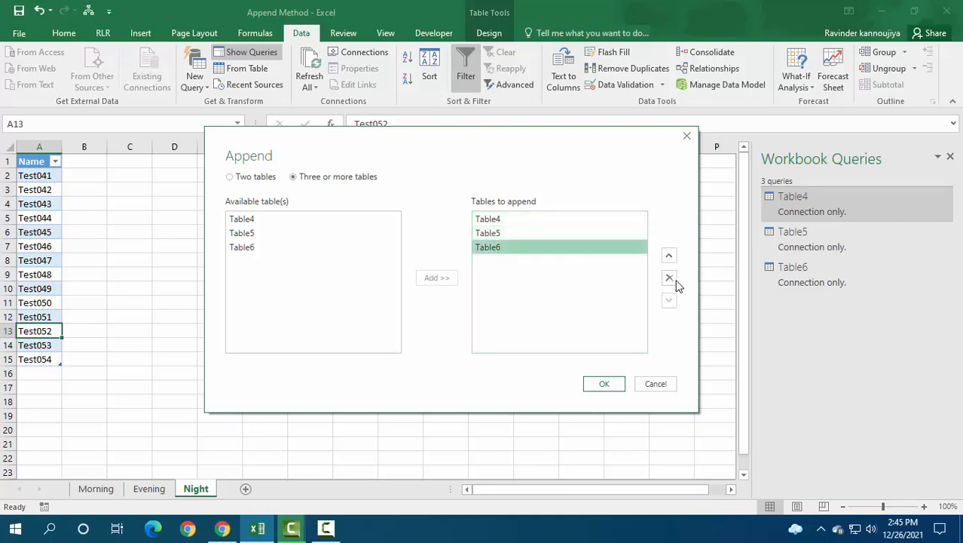
pyautogui.click(526, 237)
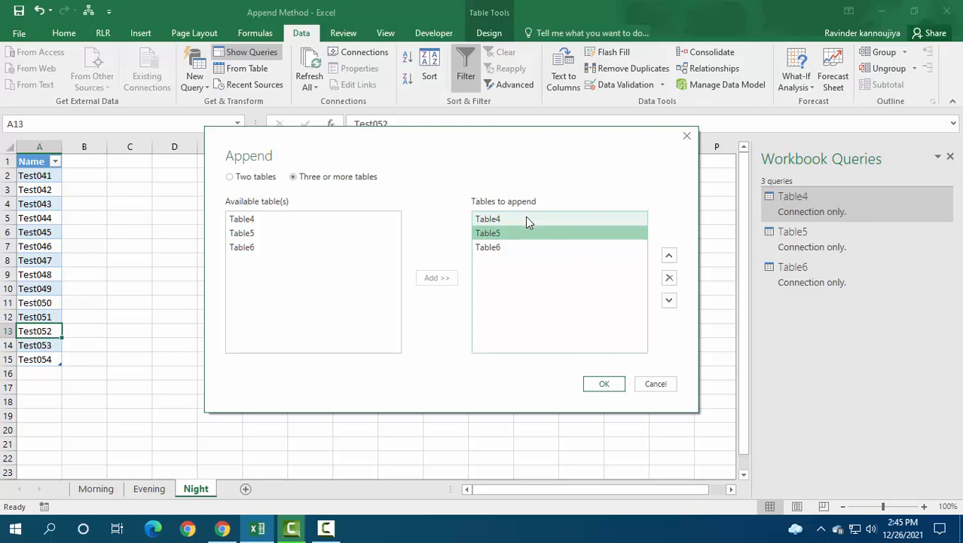
pyautogui.click(525, 216)
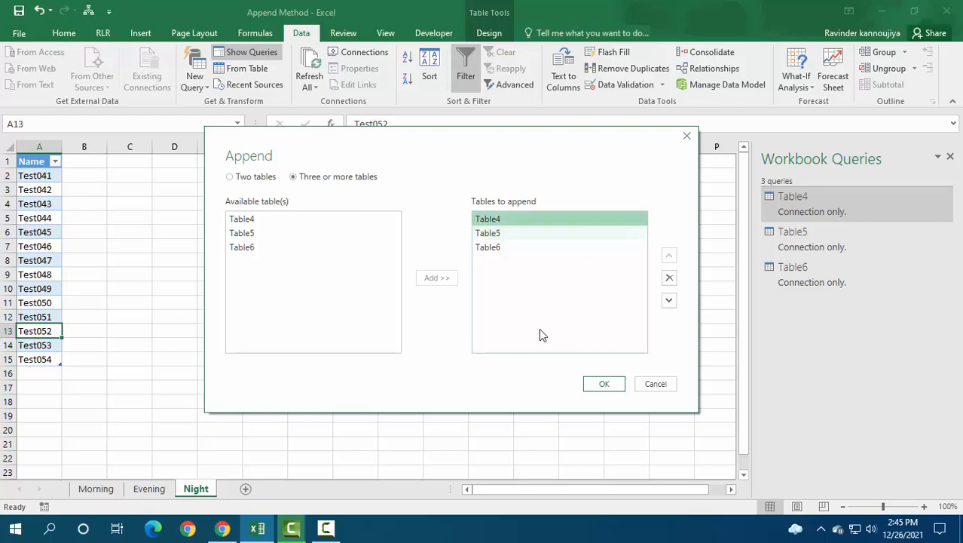
pyautogui.click(607, 387)
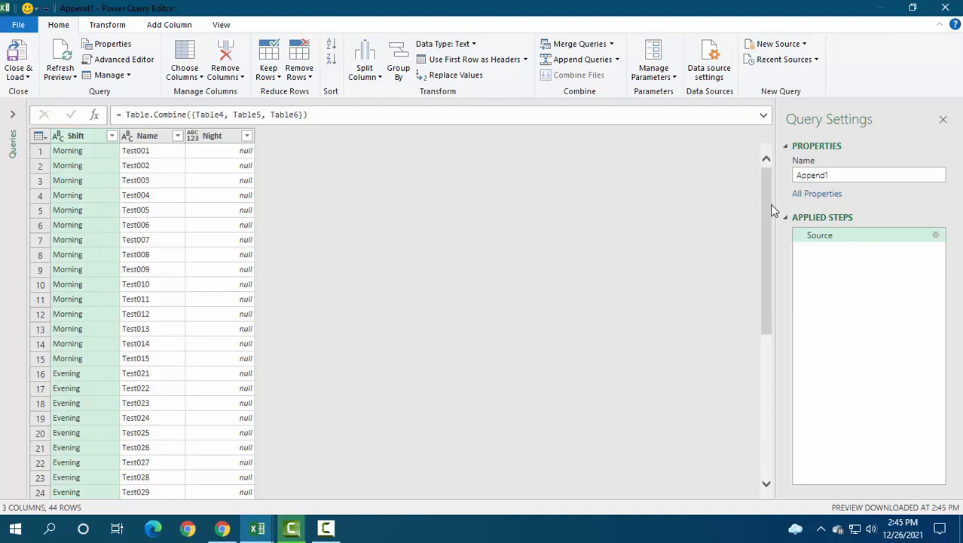
# Check the Shift and Night values across the appended rows and move the Night column before the Shift column.
pyautogui.moveTo(770, 214); pyautogui.dragTo(770, 223)
pyautogui.scroll(-3, 755, 305)
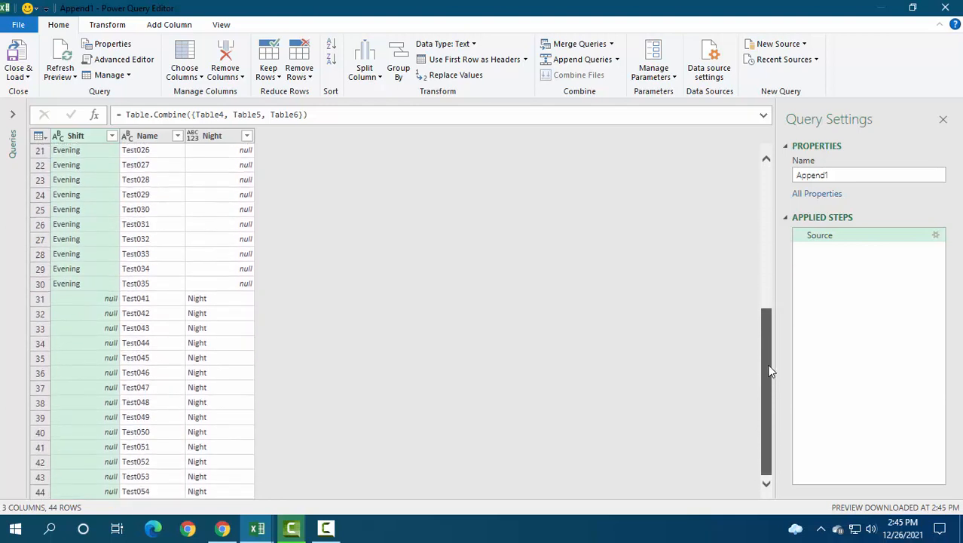
pyautogui.moveTo(768, 381); pyautogui.dragTo(761, 179)
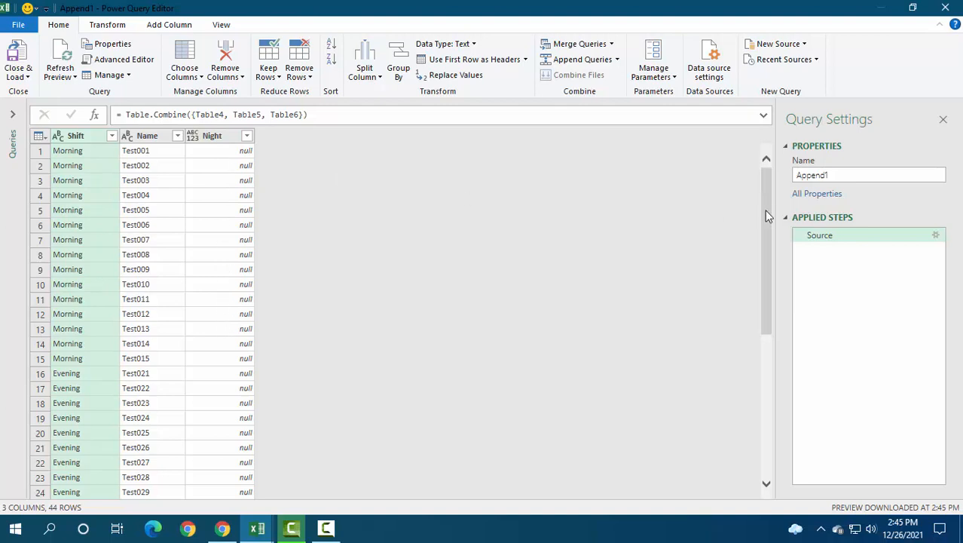
pyautogui.moveTo(768, 217); pyautogui.dragTo(760, 395)
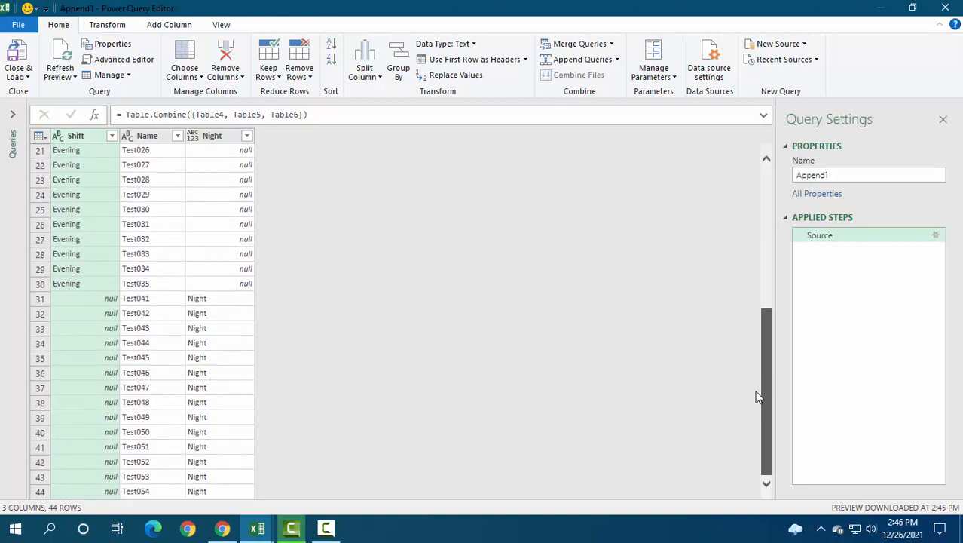
pyautogui.click(226, 300)
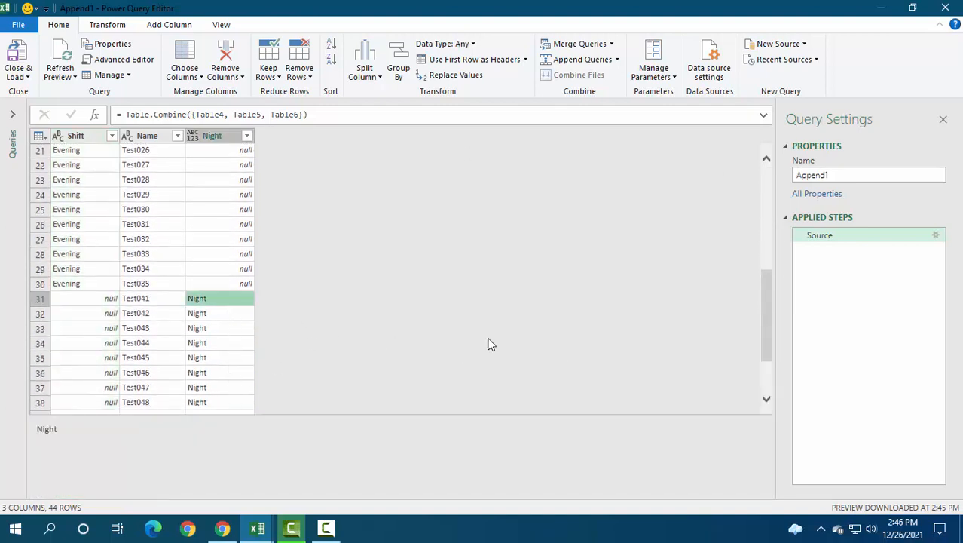
pyautogui.moveTo(768, 314); pyautogui.dragTo(750, 163)
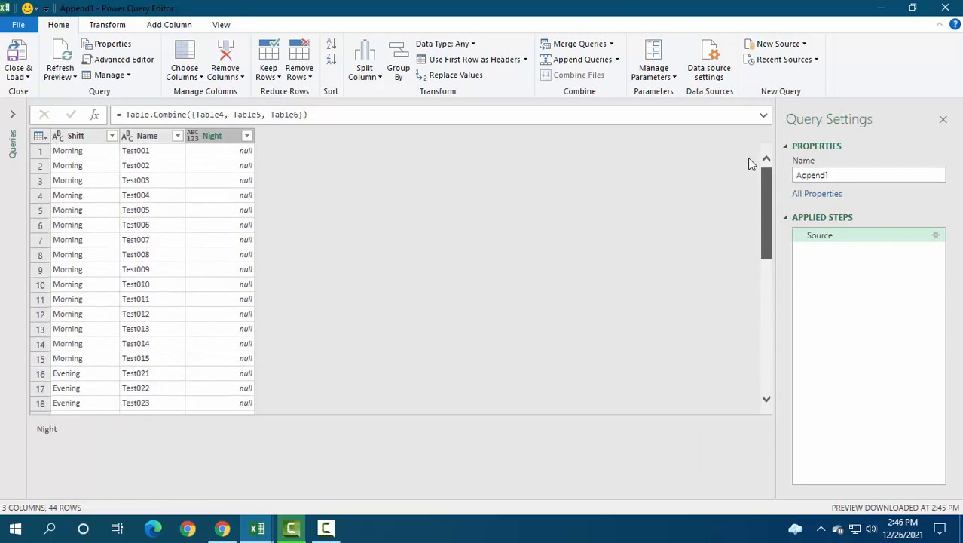
pyautogui.click(214, 136)
pyautogui.moveTo(213, 136); pyautogui.dragTo(75, 137)
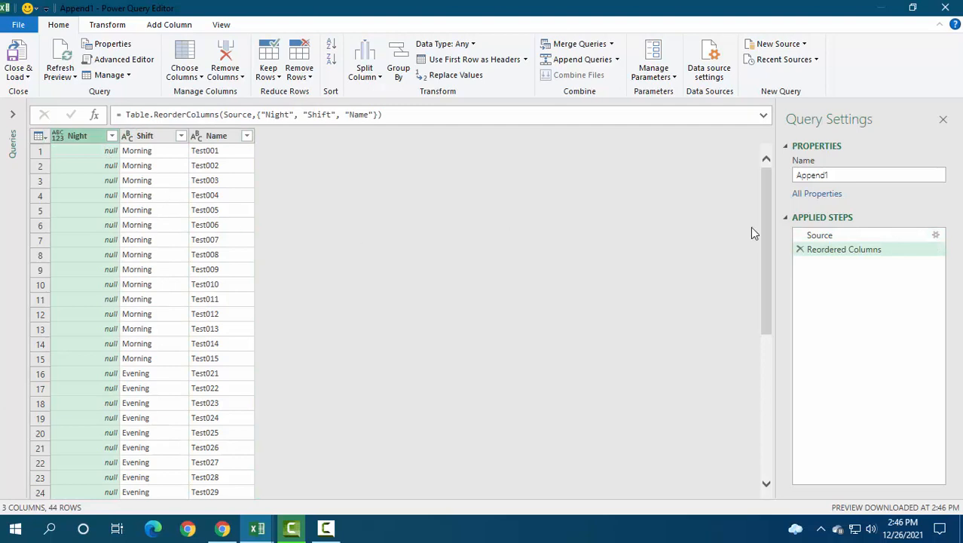
# Merge the Night and Shift columns without a separator into a new column named Merged, and check the merged rows.
pyautogui.moveTo(767, 241); pyautogui.dragTo(778, 184)
pyautogui.keyDown('ctrl'); pyautogui.click(147, 136); pyautogui.keyUp('ctrl')
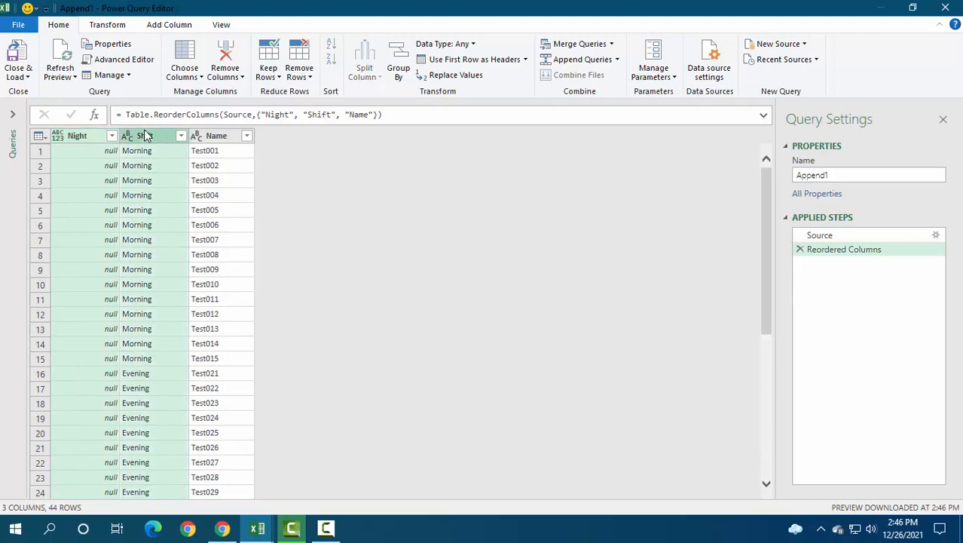
pyautogui.rightClick(148, 137)
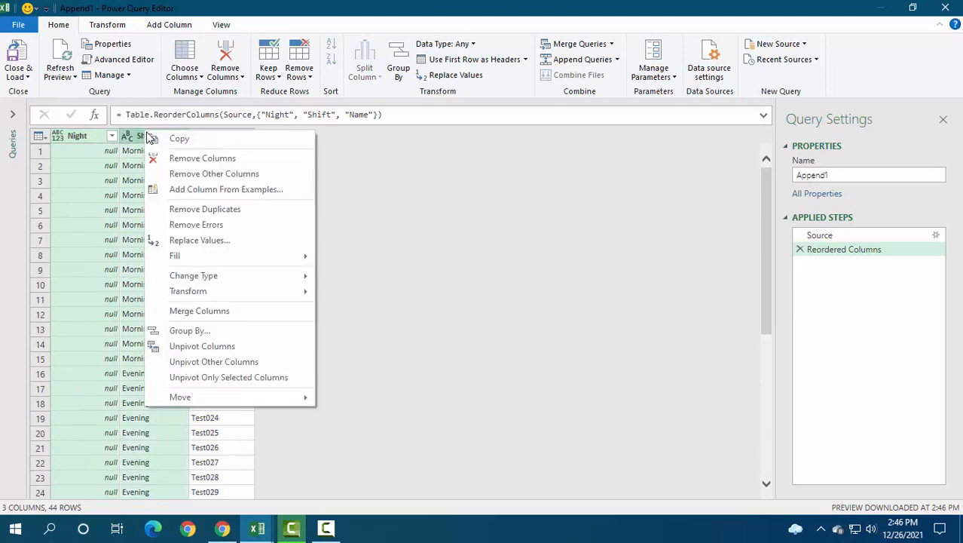
pyautogui.click(213, 311)
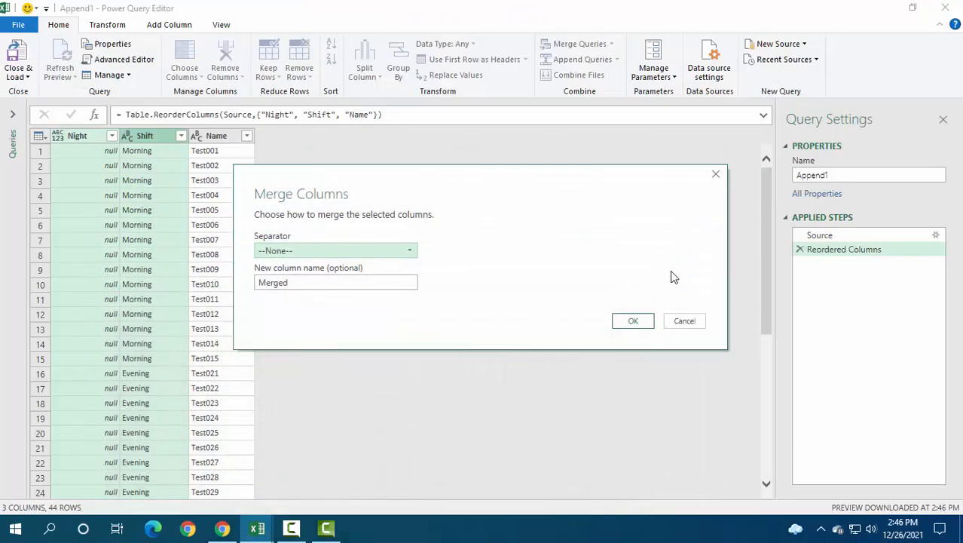
pyautogui.click(633, 320)
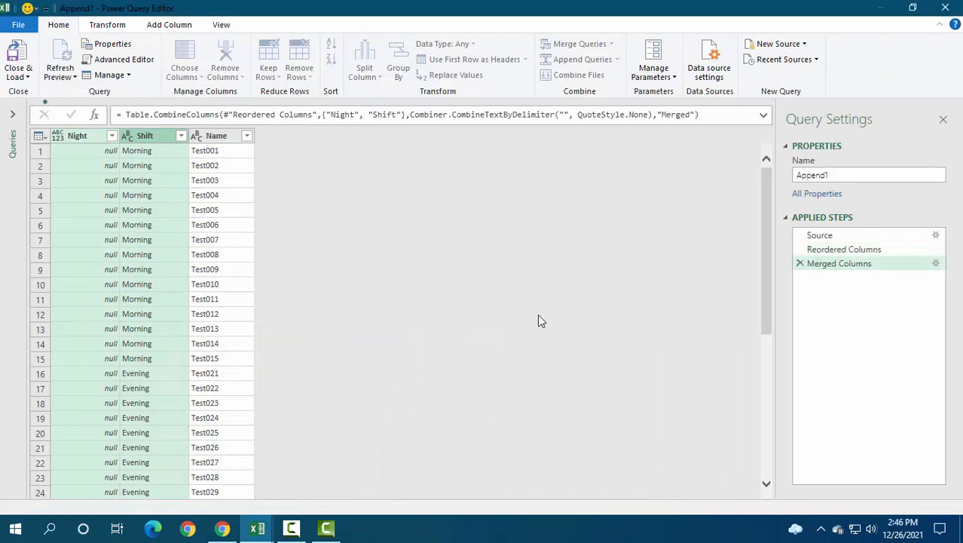
pyautogui.moveTo(764, 231)
pyautogui.mouseDown()
pyautogui.moveTo(775, 395)
pyautogui.moveTo(771, 212)
pyautogui.mouseUp()
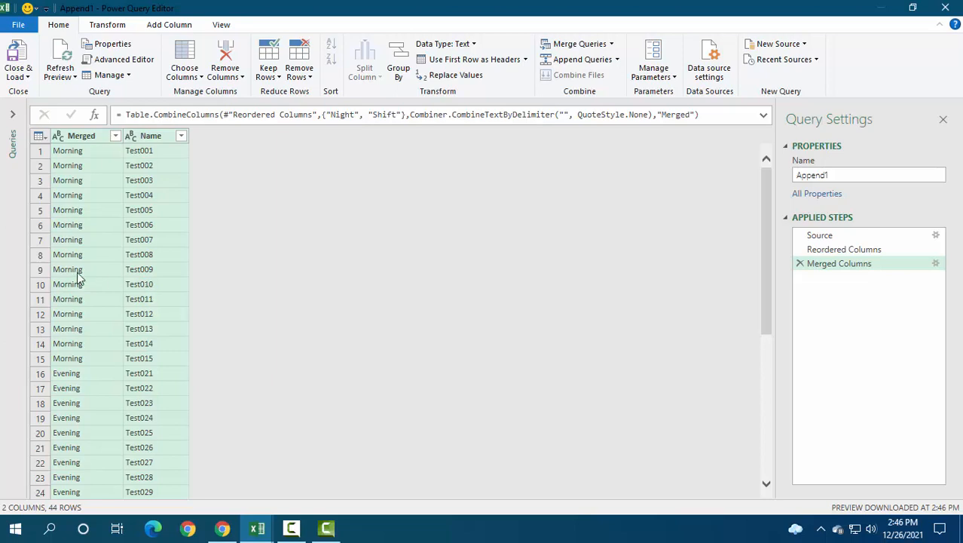
# Close the appended query and load it to the workbook as Only Create Connection.
pyautogui.click(30, 79)
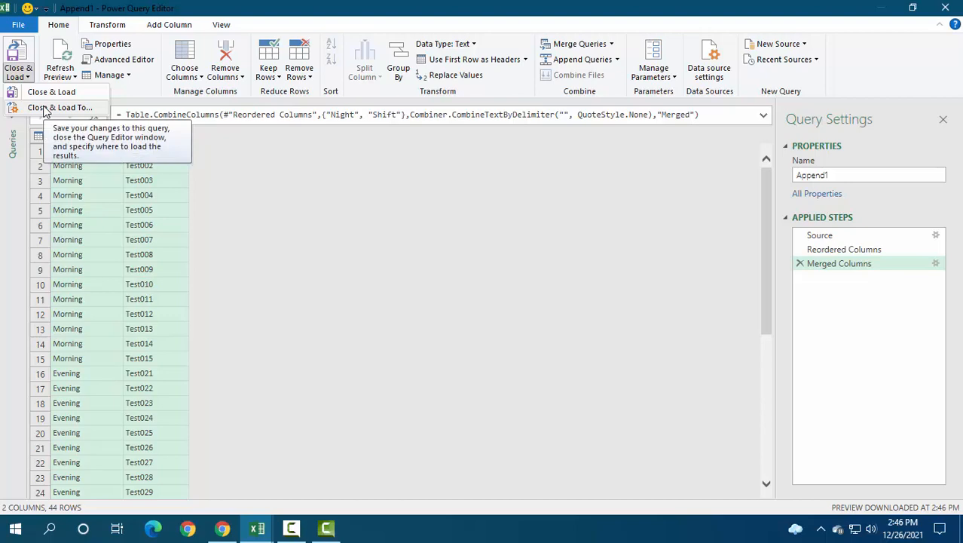
pyautogui.click(45, 107)
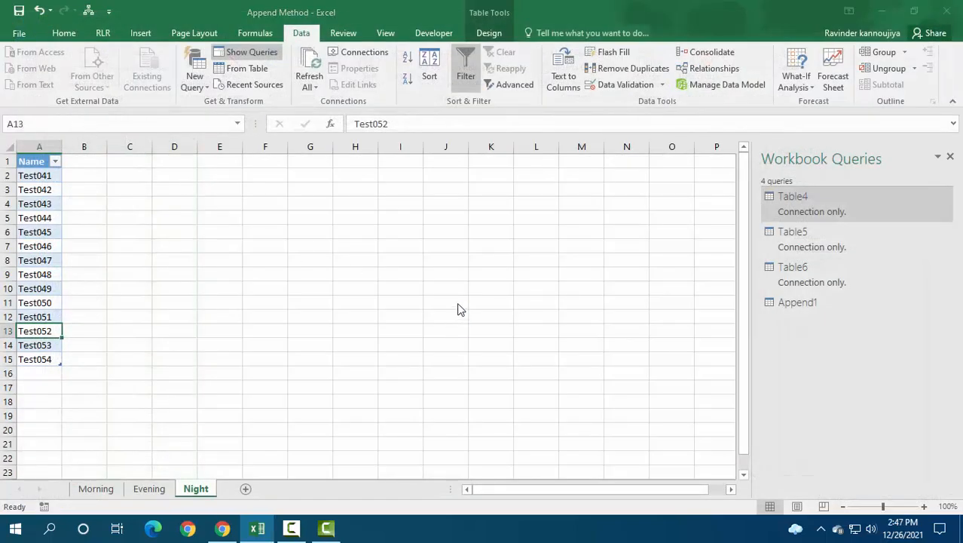
pyautogui.click(397, 218)
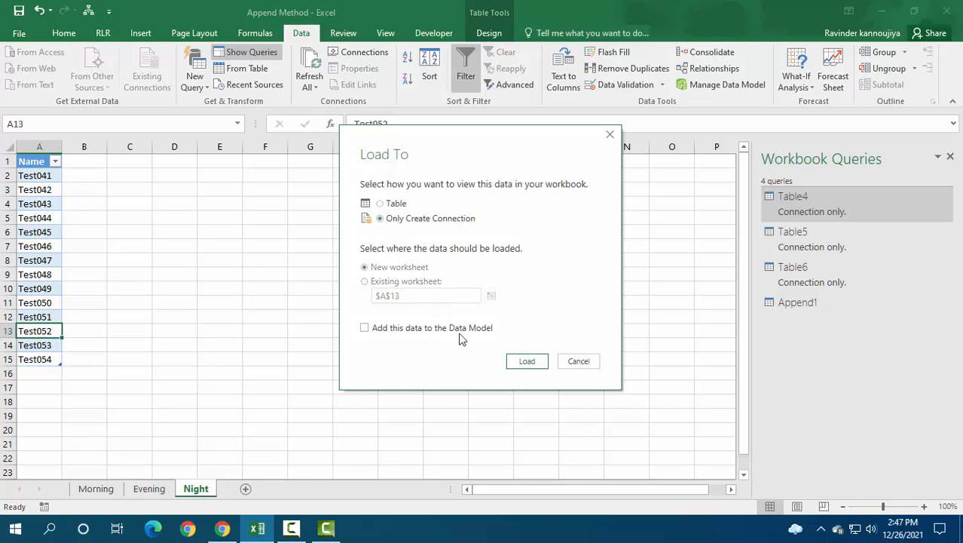
pyautogui.click(524, 366)
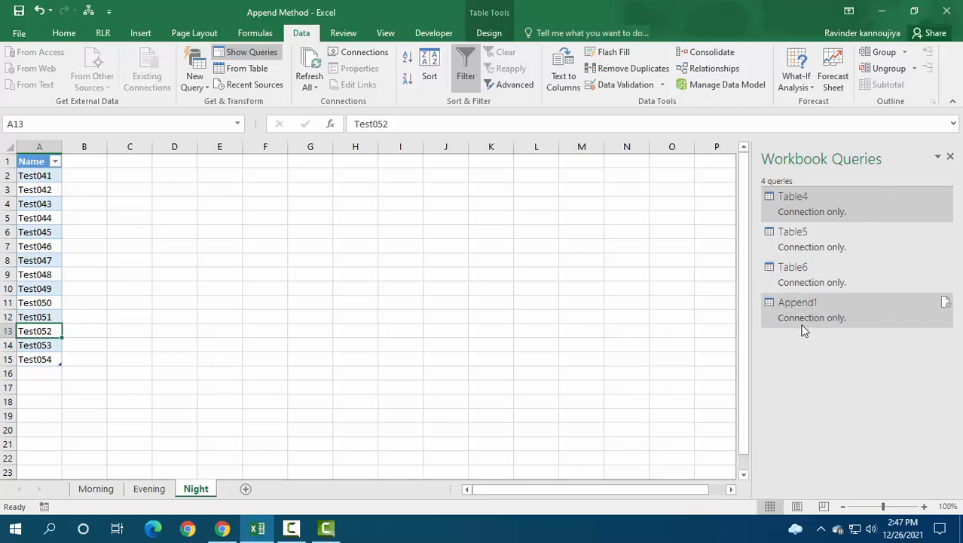
# Try to load the Append1 query into the workbook by reopening it for editing and applying Close & Load.
pyautogui.moveTo(803, 327)
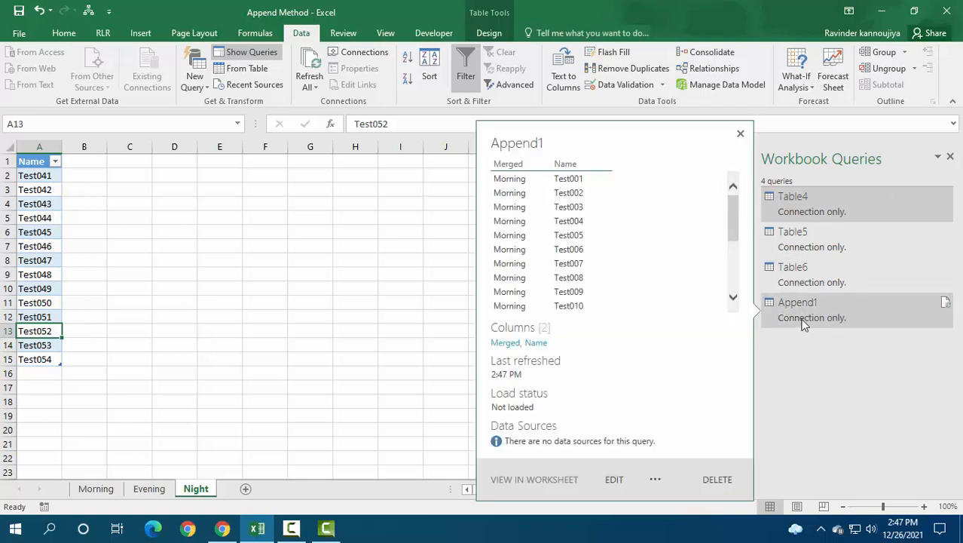
pyautogui.click(801, 314)
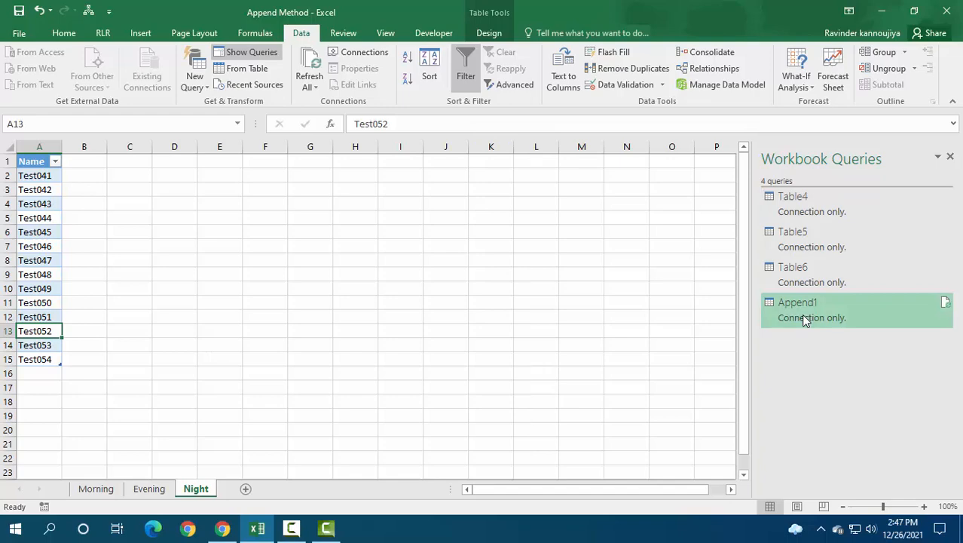
pyautogui.doubleClick(801, 314)
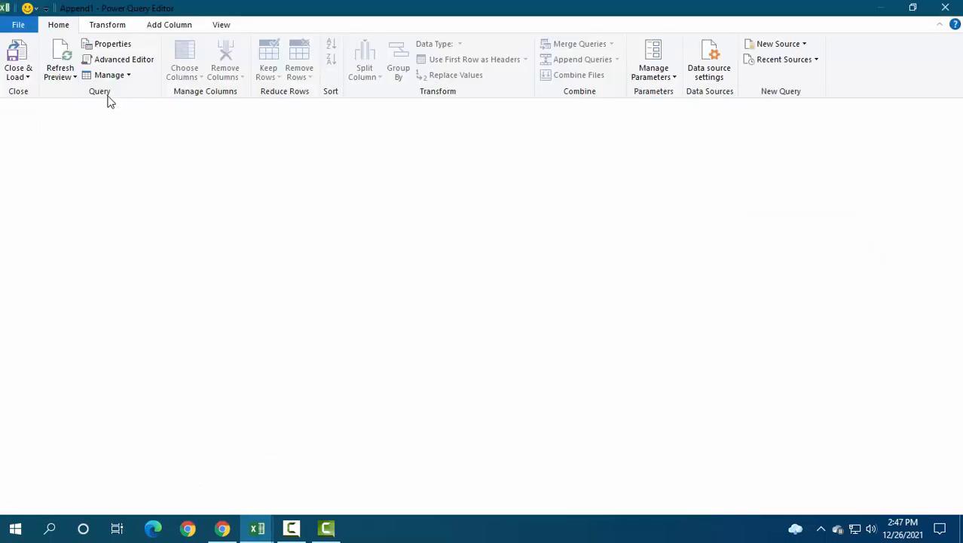
pyautogui.click(17, 75)
pyautogui.click(30, 94)
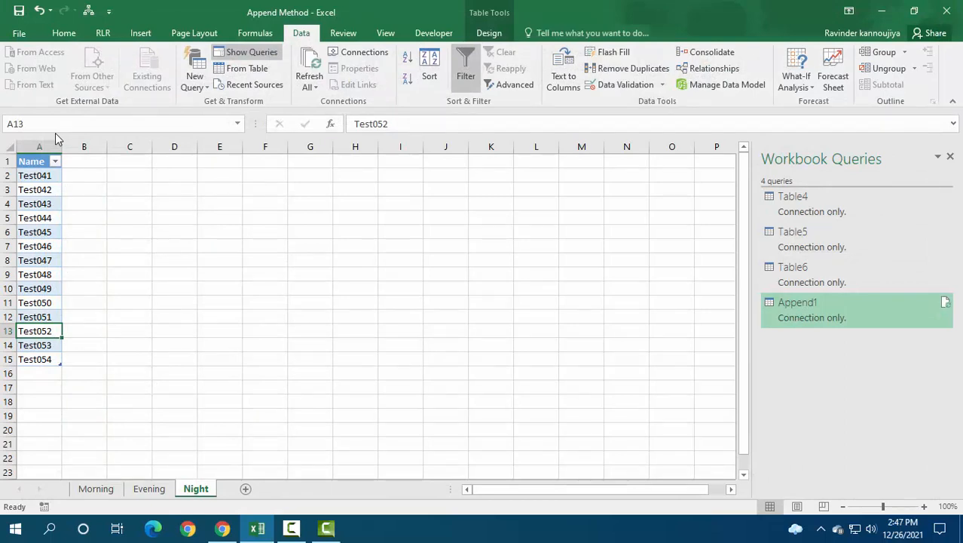
# Change the load destination of the Append1 query to a Table on a new worksheet and load it.
pyautogui.click(227, 232)
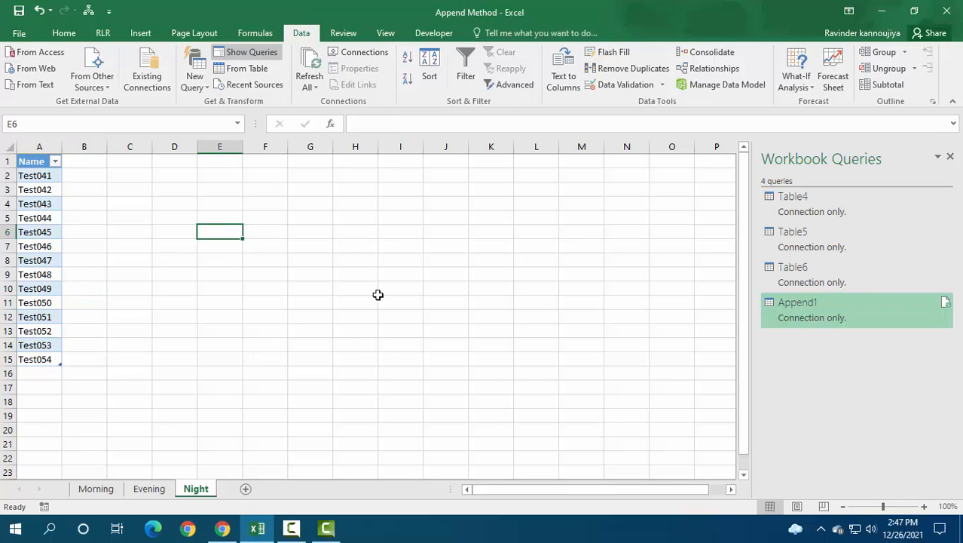
pyautogui.rightClick(817, 323)
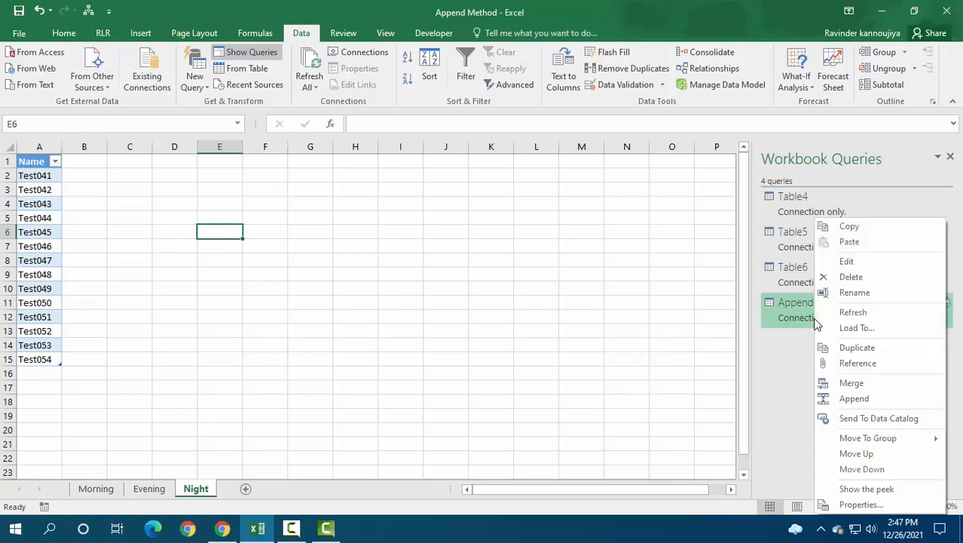
pyautogui.click(852, 327)
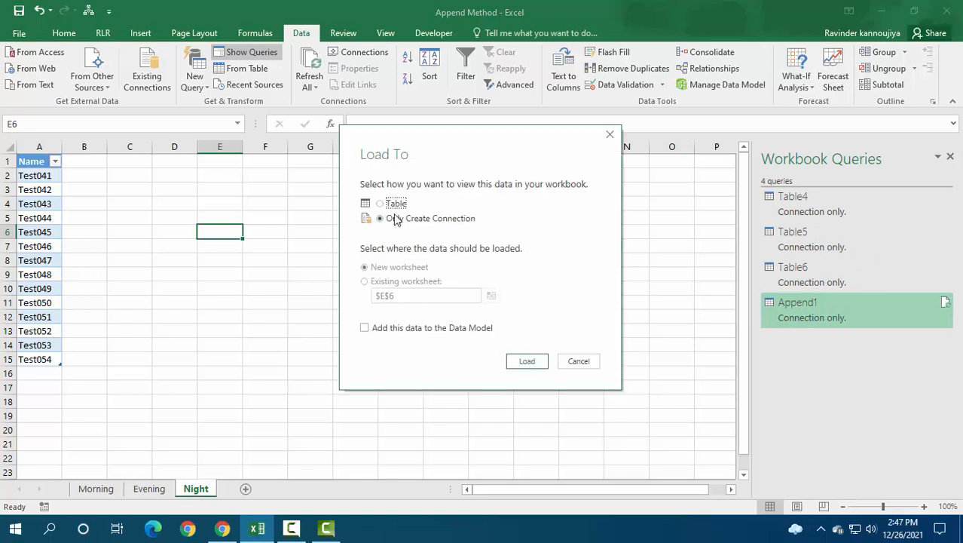
pyautogui.click(380, 203)
pyautogui.click(517, 361)
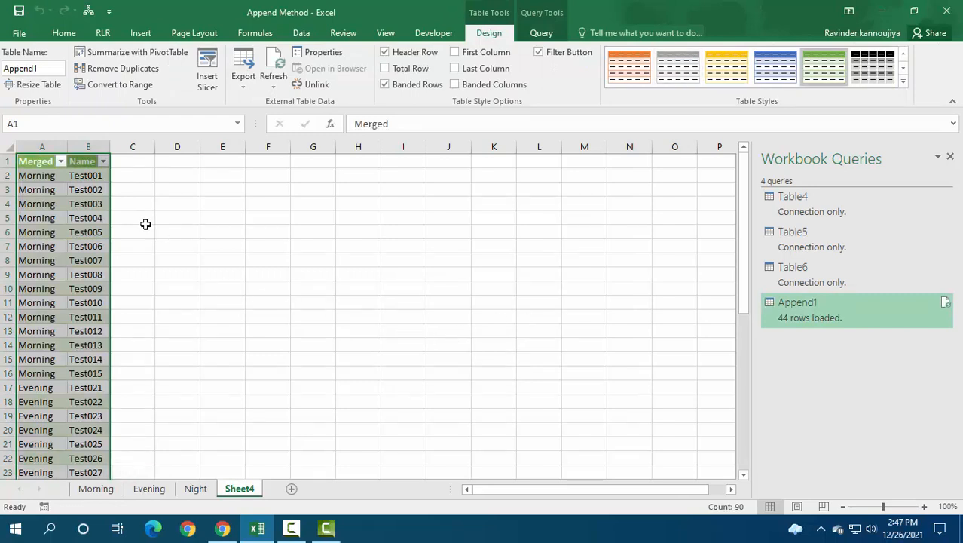
pyautogui.click(52, 179)
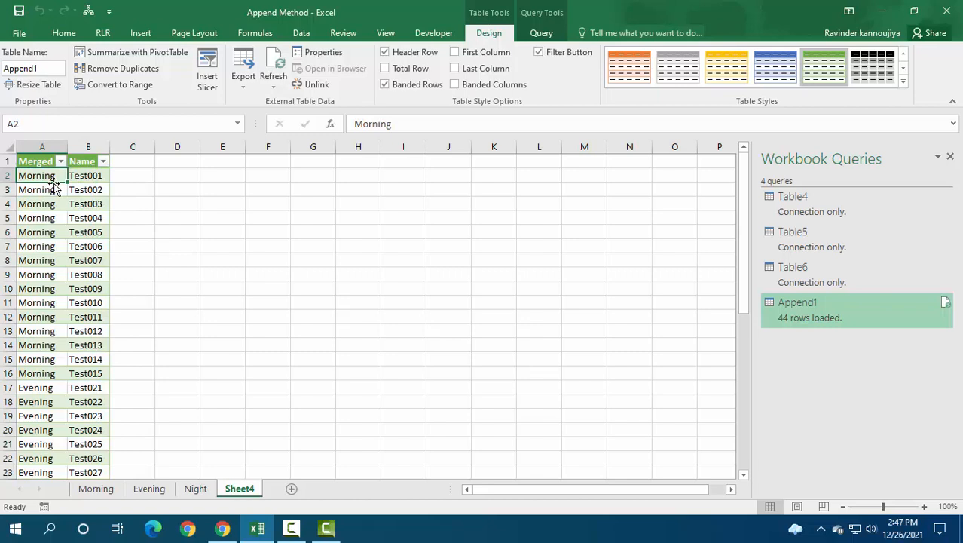